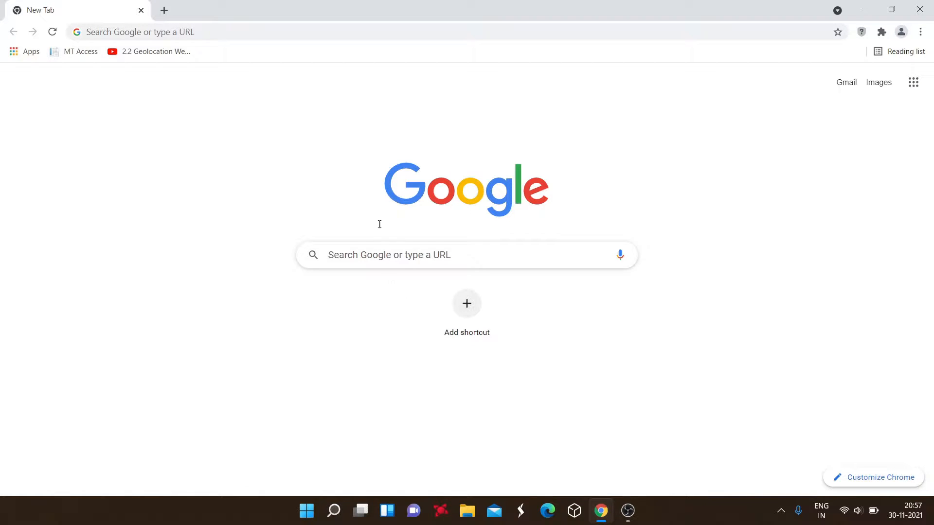
# - Search the web for "vs code"
pyautogui.click(214, 27)
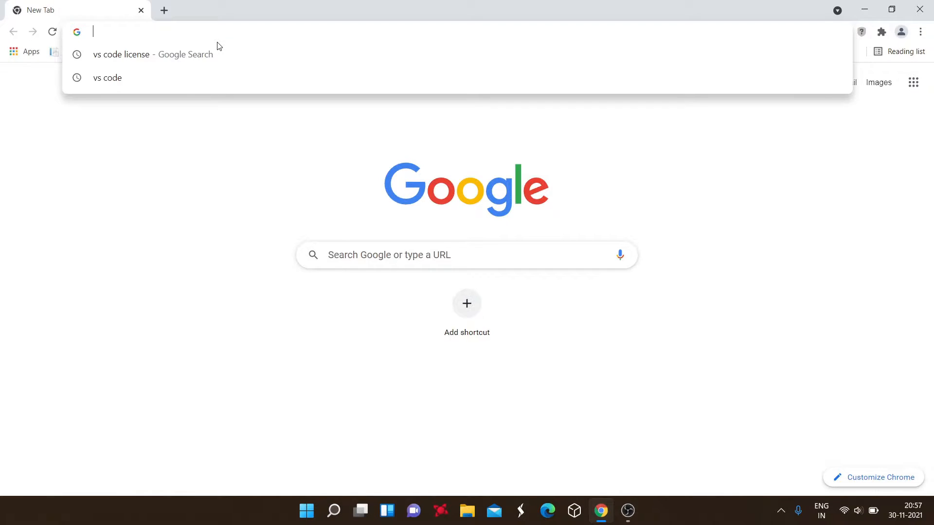
pyautogui.click(184, 163)
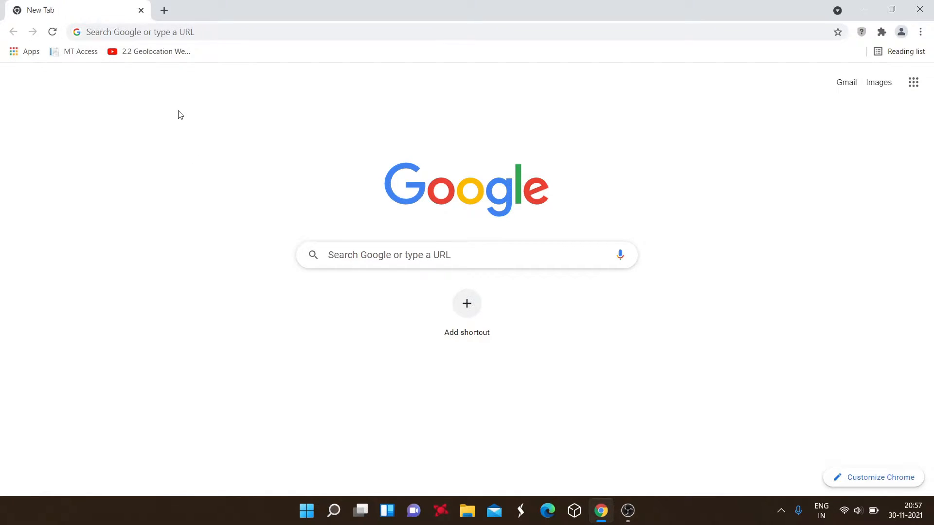
pyautogui.click(217, 34)
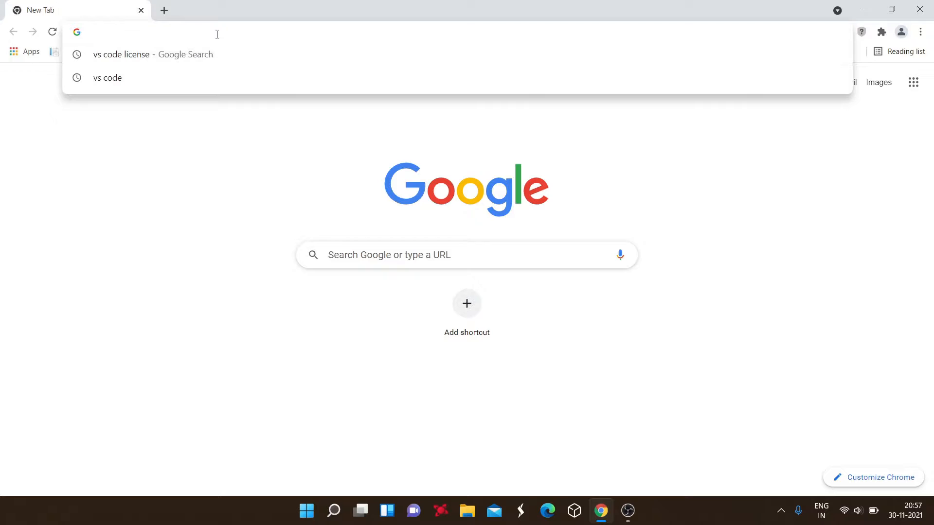
pyautogui.write('vs code')
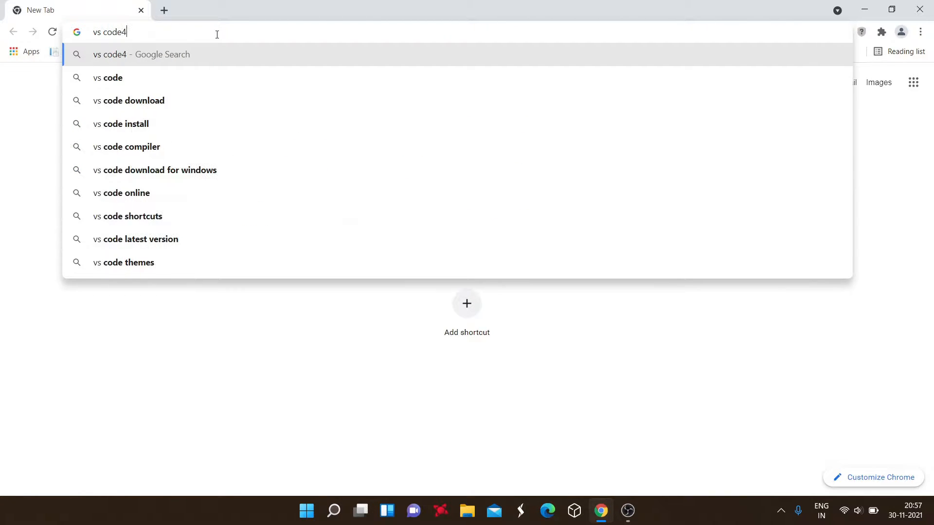
pyautogui.click(214, 52)
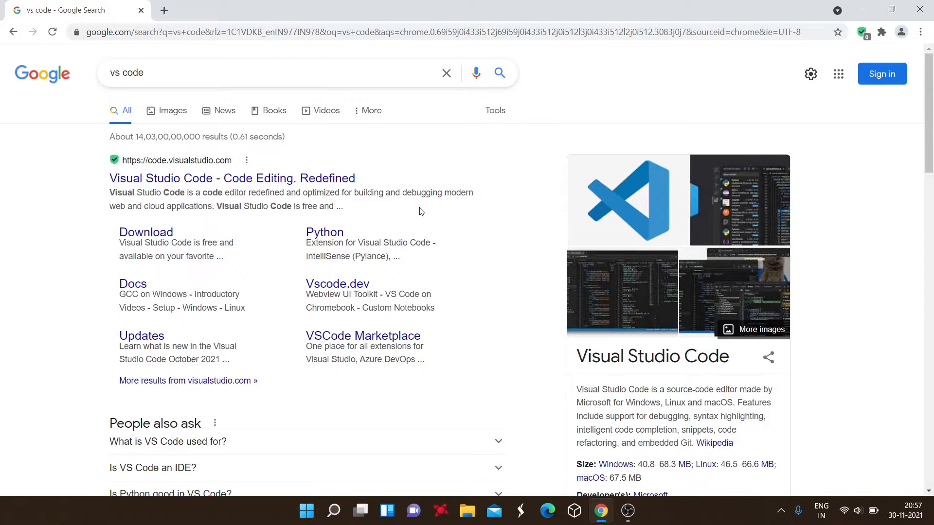
# - Examine the Visual Studio Code description in the knowledge panel of the search results
pyautogui.scroll(-1, 287, 216)
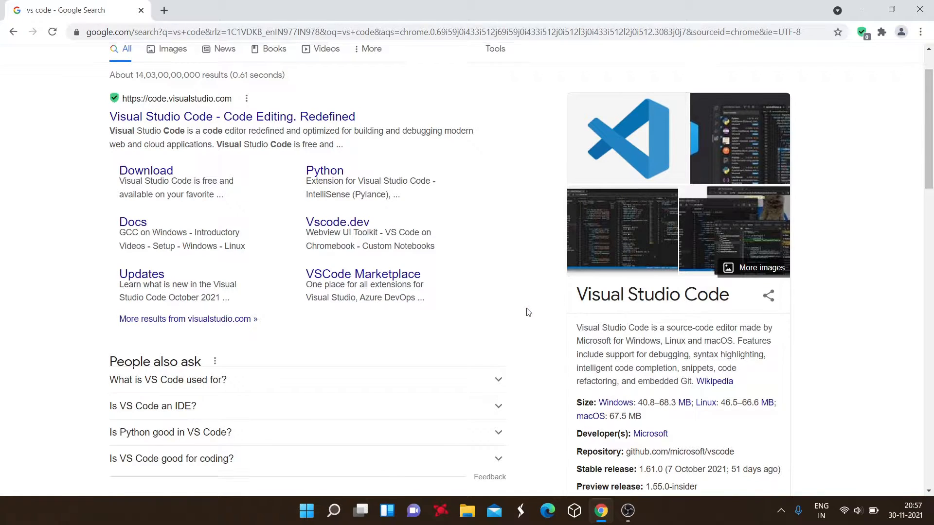
pyautogui.scroll(-1, 525, 313)
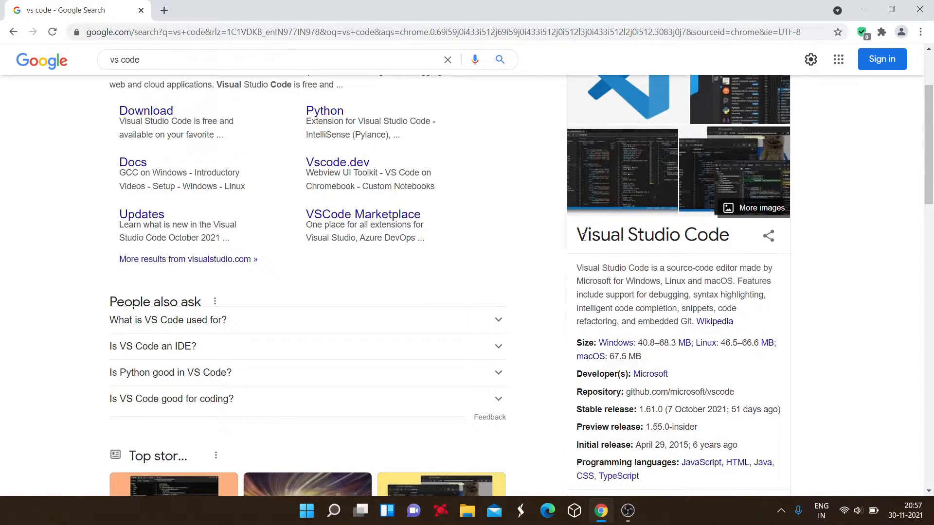
pyautogui.moveTo(579, 236); pyautogui.dragTo(736, 251)
pyautogui.click(616, 278)
pyautogui.moveTo(578, 268); pyautogui.dragTo(670, 281)
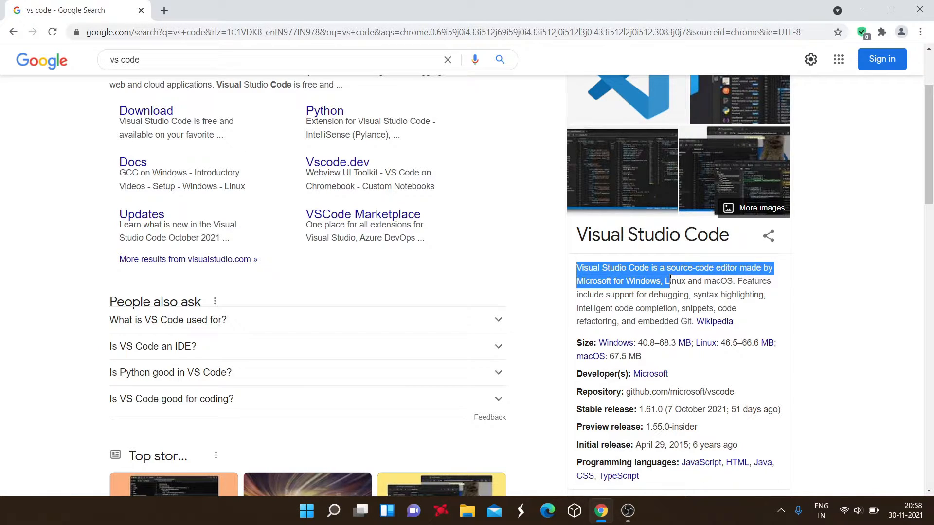
pyautogui.click(694, 278)
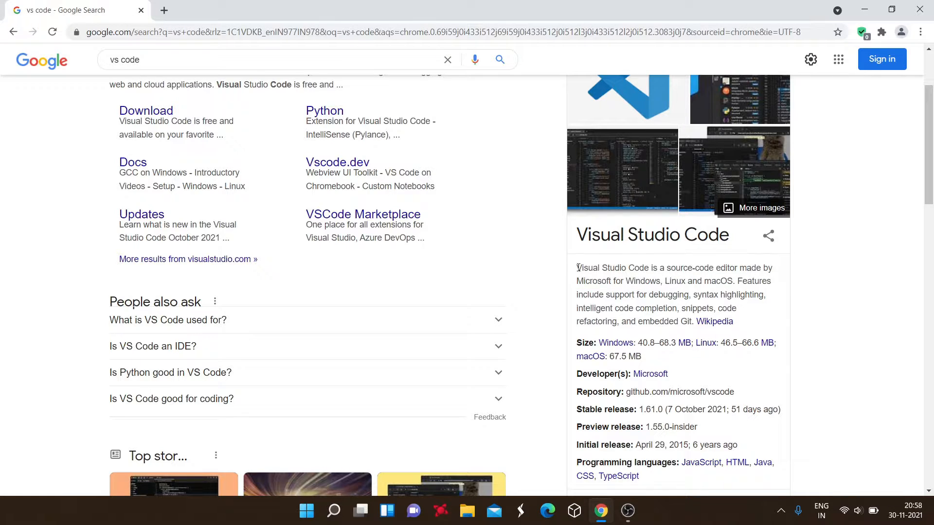
pyautogui.moveTo(579, 269); pyautogui.dragTo(645, 282)
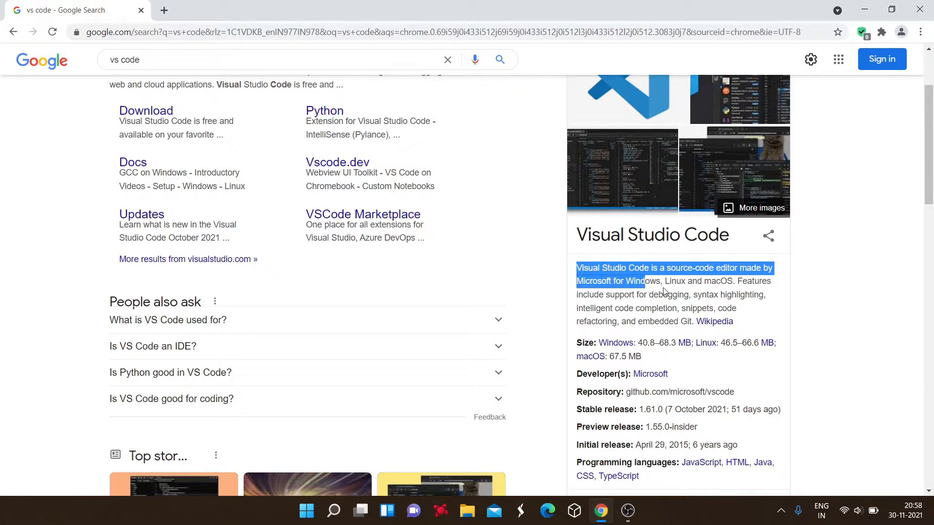
pyautogui.click(665, 291)
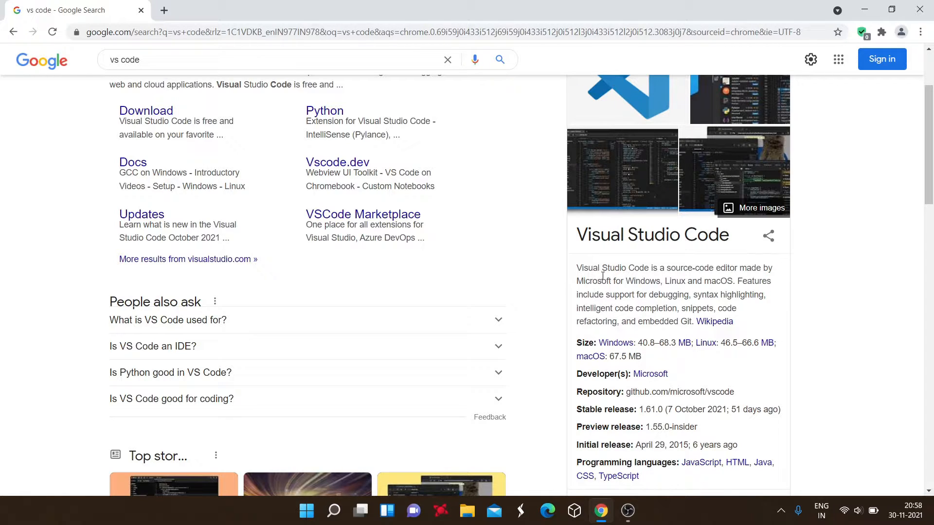
pyautogui.moveTo(585, 268); pyautogui.dragTo(628, 292)
pyautogui.click(627, 293)
pyautogui.scroll(1, 176, 127)
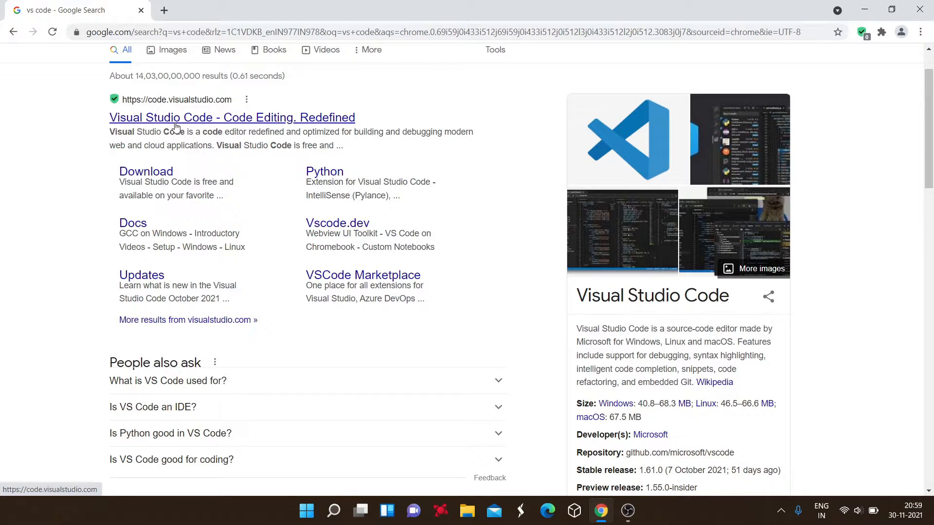
# - Open the official Visual Studio Code website from the search results and go to its download page
pyautogui.click(176, 126)
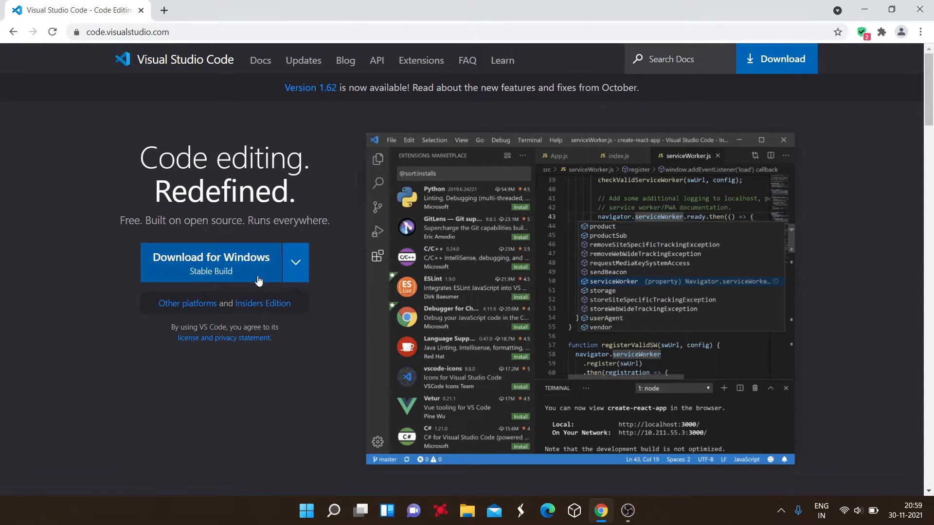
pyautogui.scroll(-7, 317, 304)
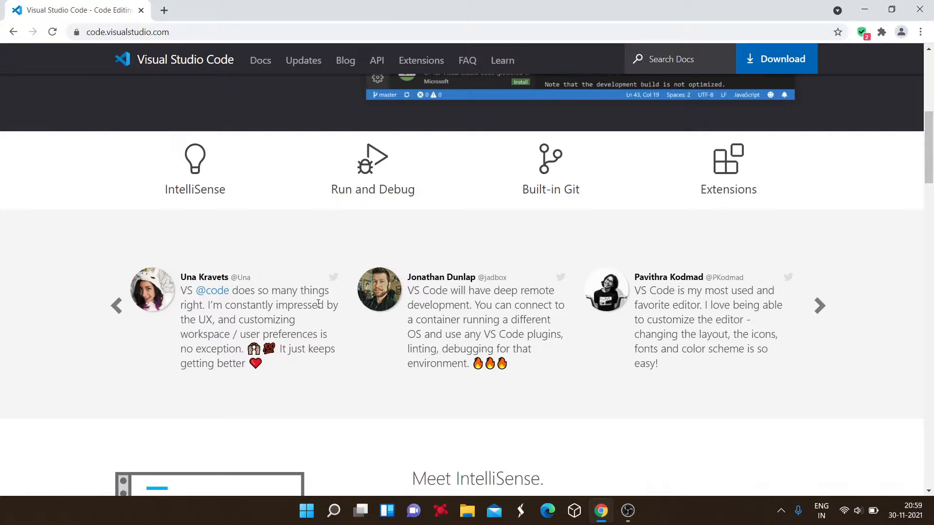
pyautogui.scroll(-5, 317, 303)
pyautogui.scroll(12, 318, 303)
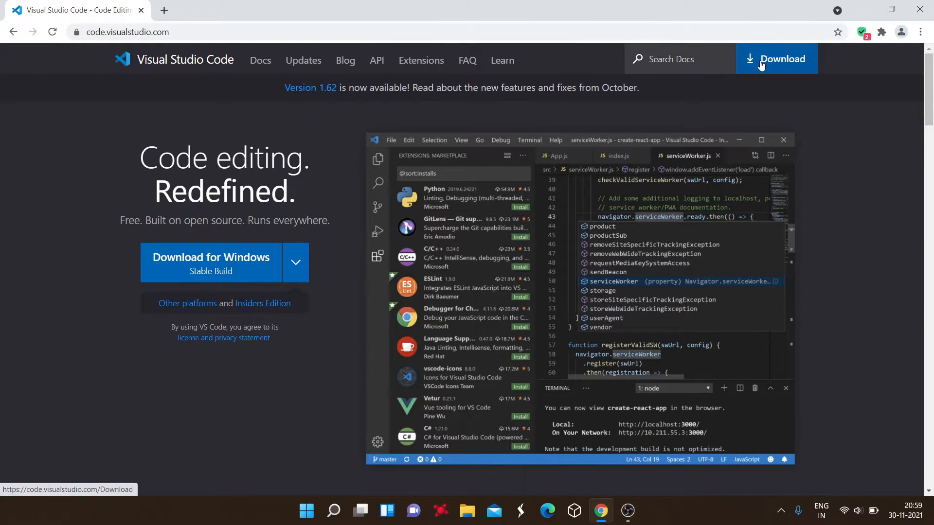
pyautogui.click(762, 65)
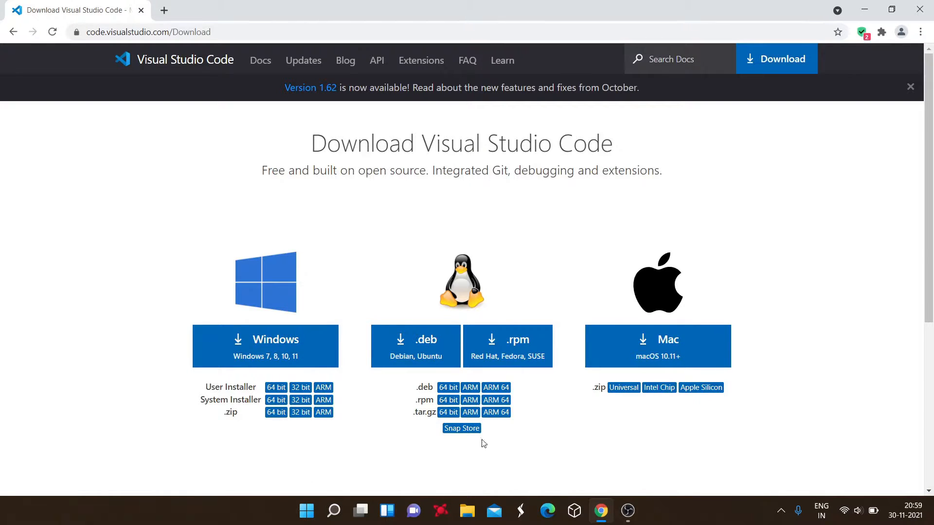
# - Download the Windows version of Visual Studio Code
pyautogui.scroll(-2, 398, 442)
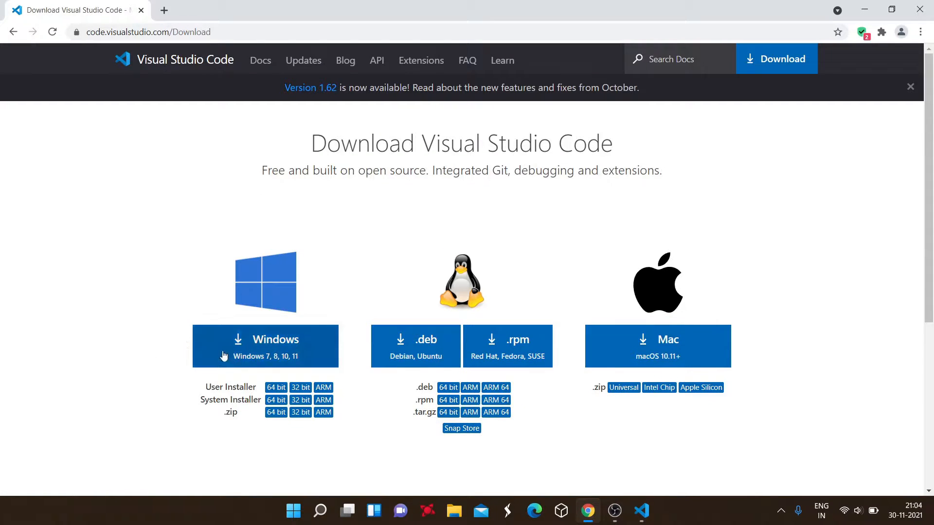
pyautogui.click(223, 357)
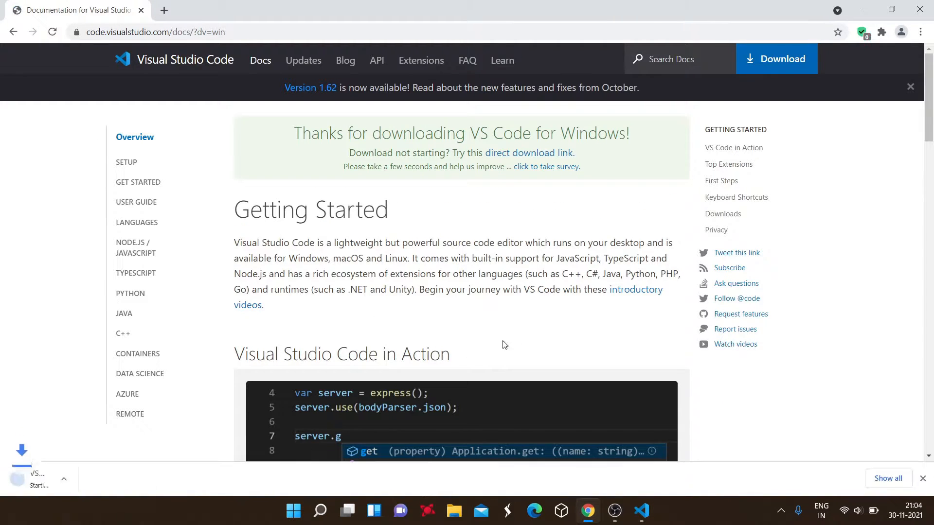
pyautogui.scroll(-1, 350, 384)
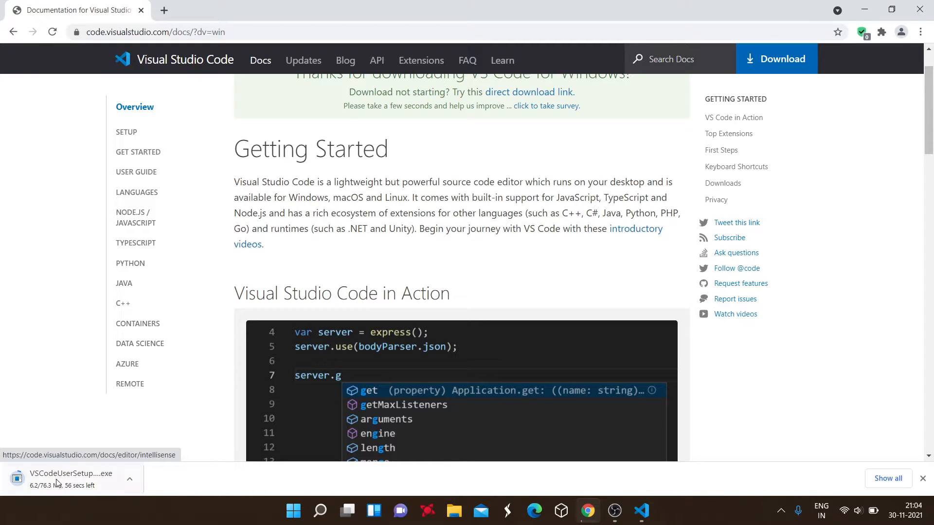
pyautogui.scroll(-4, 723, 403)
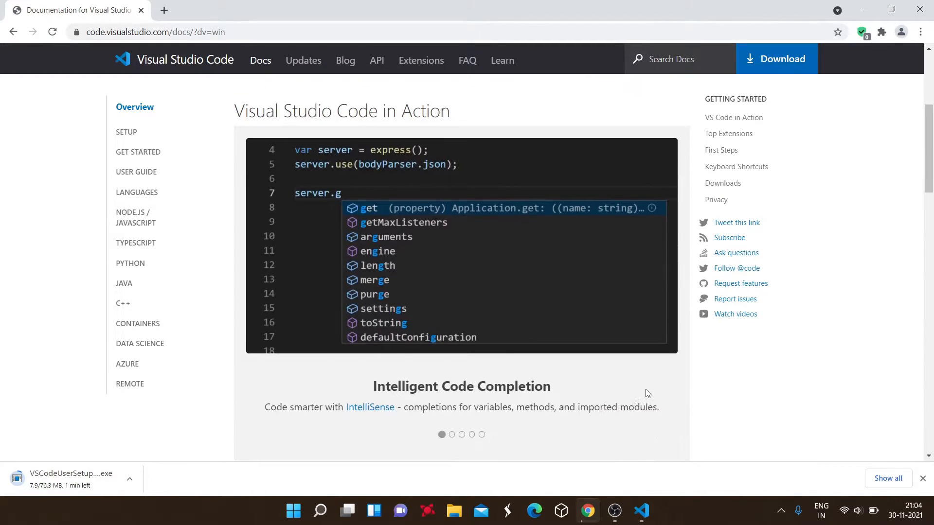
pyautogui.scroll(-4, 626, 389)
pyautogui.scroll(-4, 625, 389)
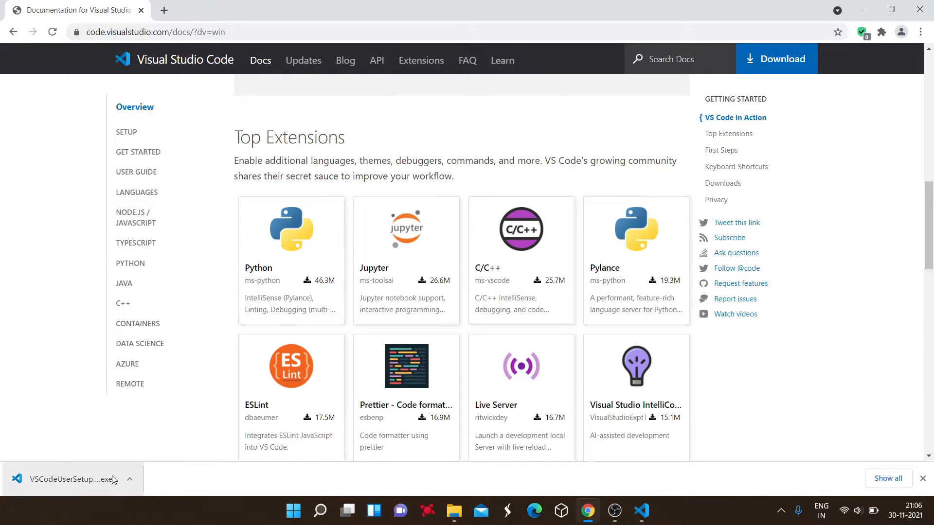
# - Try to run the downloaded VSCodeUserSetup installer
pyautogui.click(132, 481)
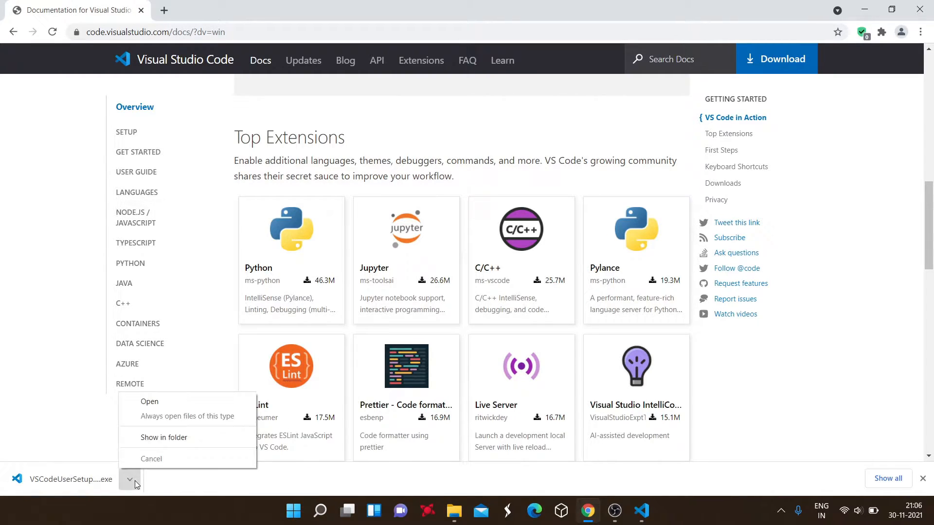
pyautogui.click(73, 484)
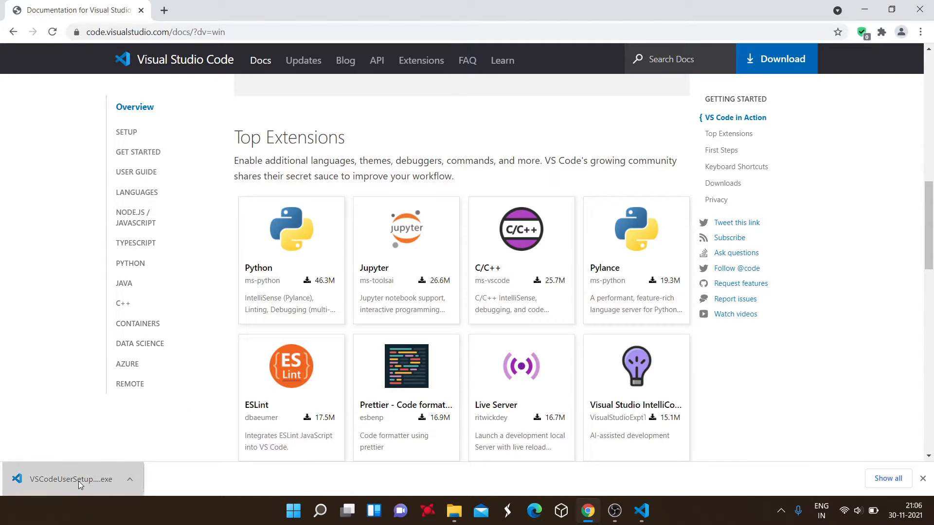
pyautogui.click(130, 480)
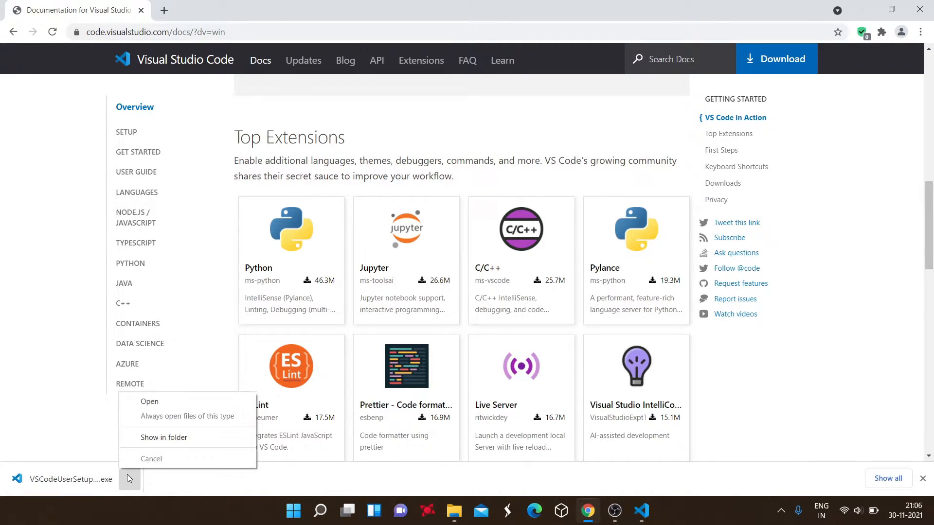
pyautogui.click(203, 490)
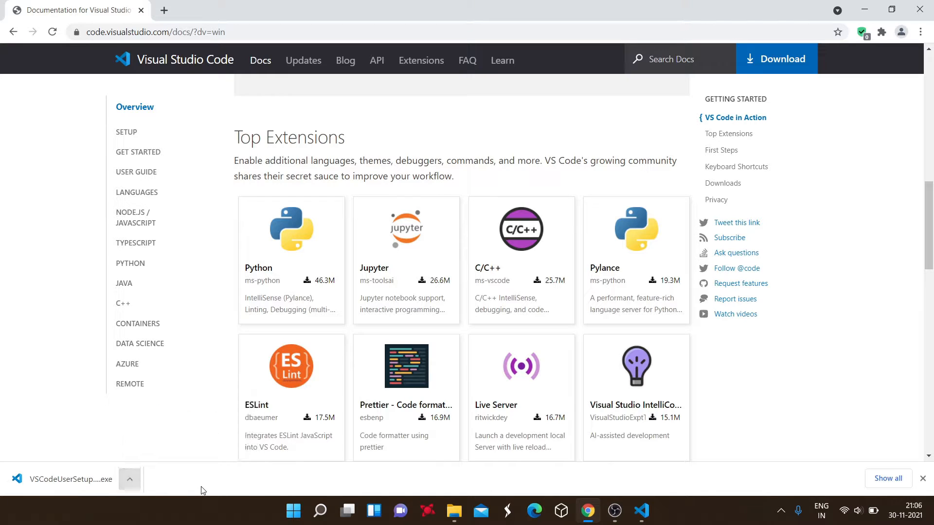
pyautogui.click(84, 483)
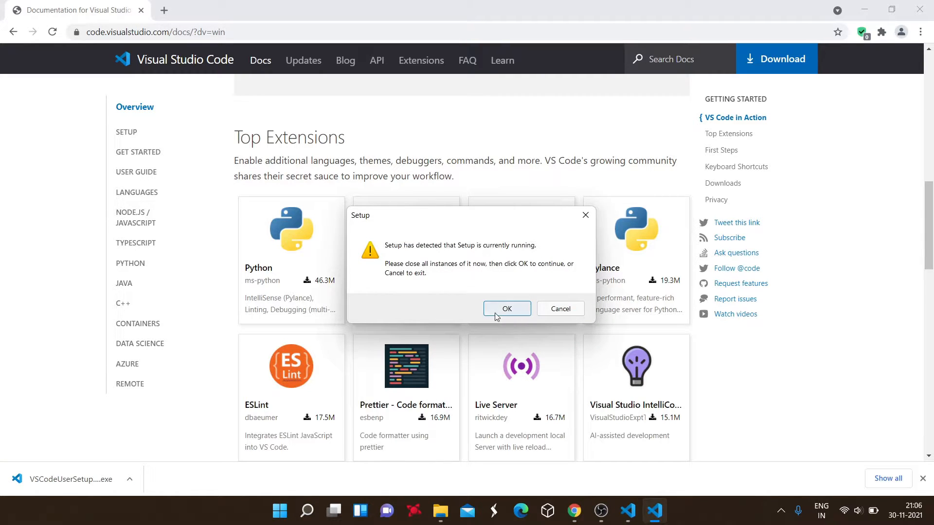
pyautogui.click(559, 310)
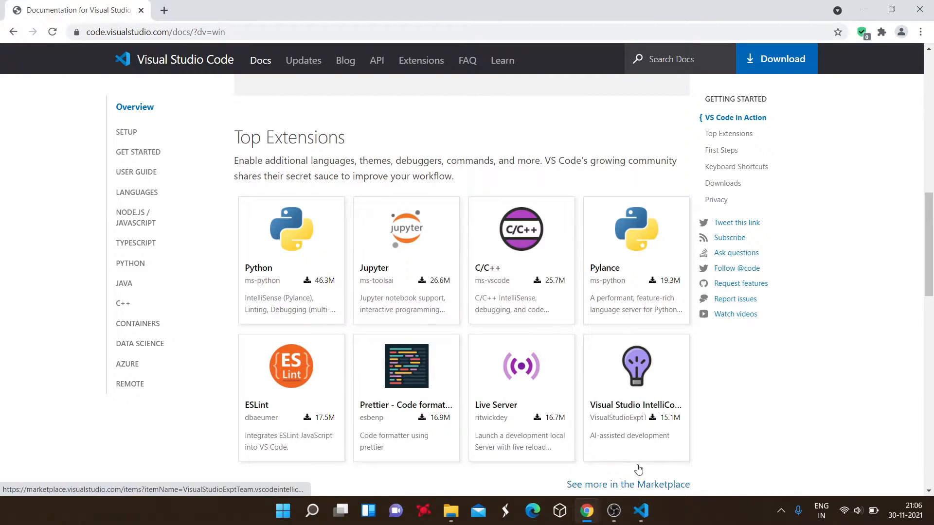
# - Exit the Visual Studio Code setup that is already running and confirm quitting it
pyautogui.click(642, 512)
pyautogui.click(608, 371)
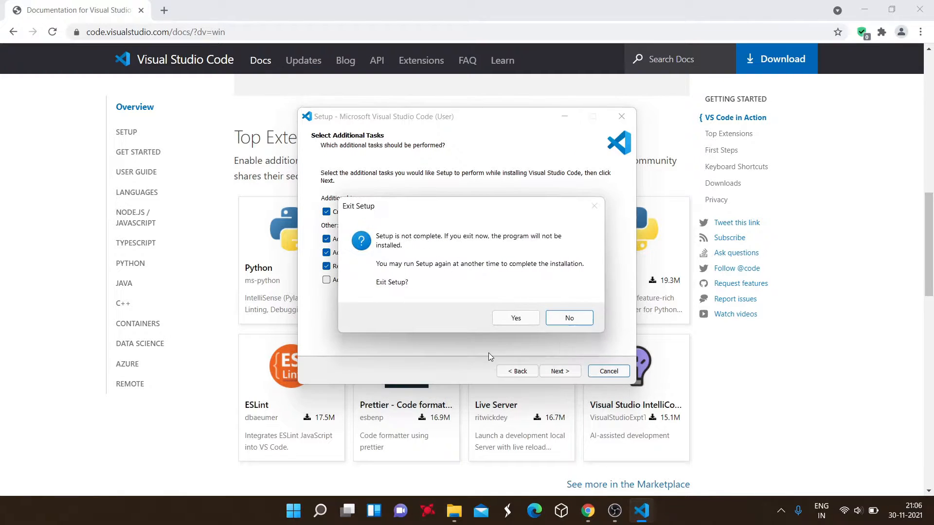
pyautogui.click(517, 319)
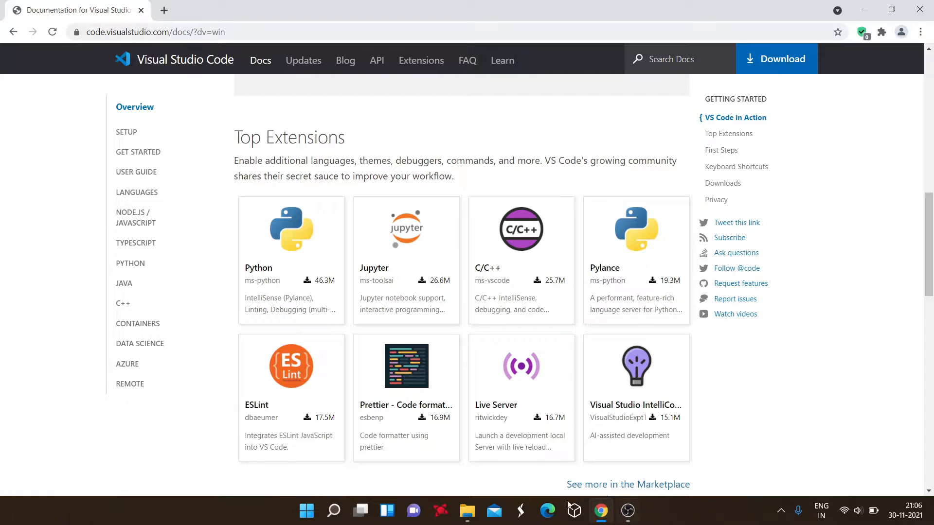
# - Open the browser's download list and launch the downloaded Visual Studio Code installer from it
pyautogui.click(920, 32)
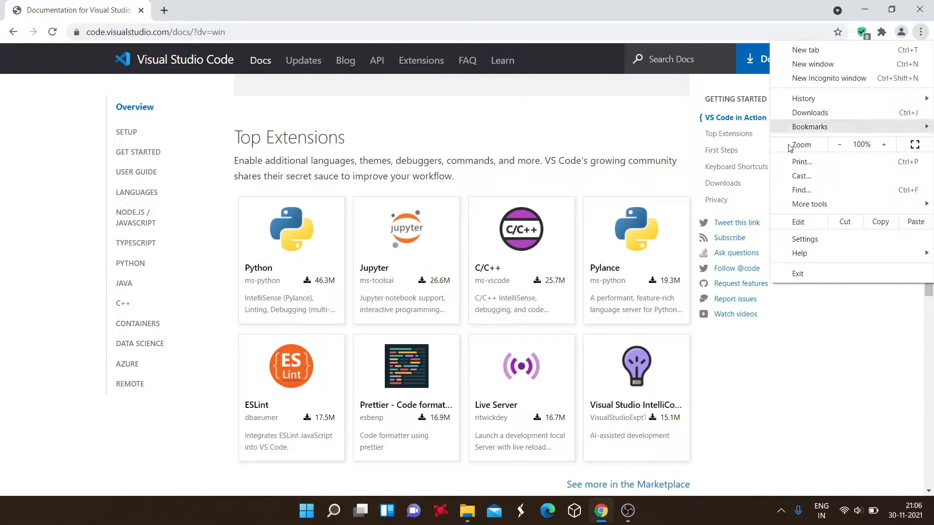
pyautogui.click(805, 112)
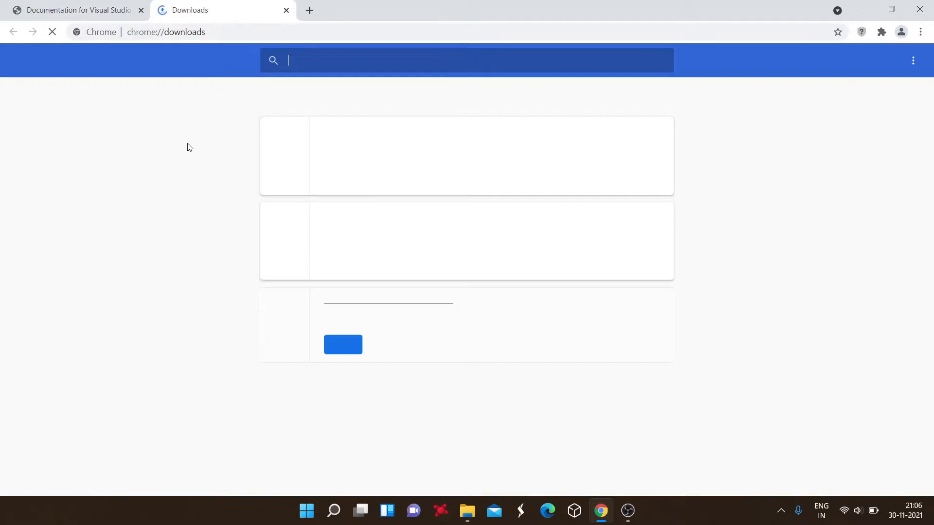
pyautogui.click(392, 133)
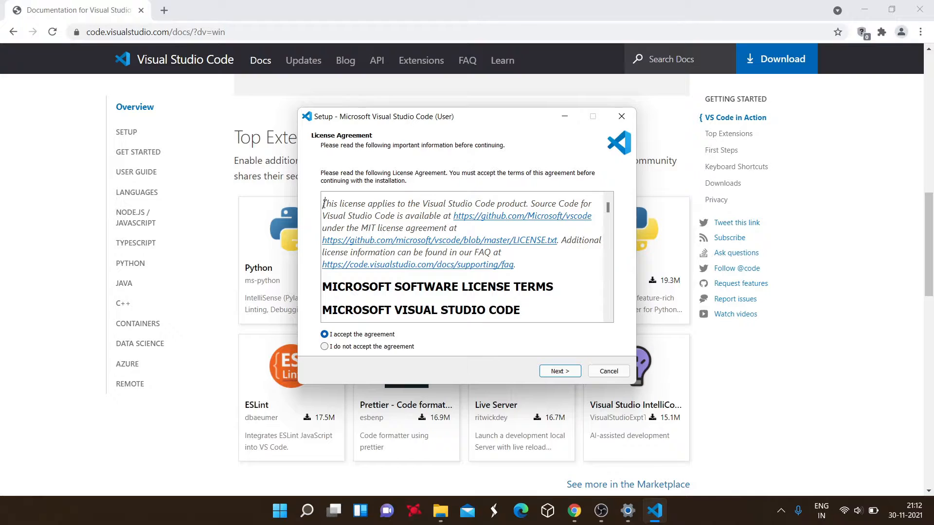
# - Read through the opening terms of the license agreement in the Visual Studio Code setup
pyautogui.moveTo(323, 203); pyautogui.dragTo(528, 316)
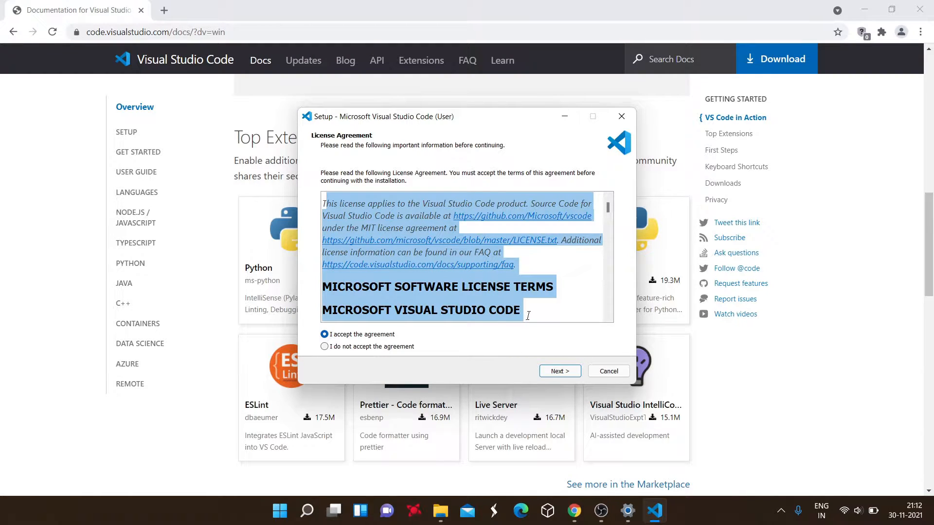
pyautogui.scroll(-4, 513, 311)
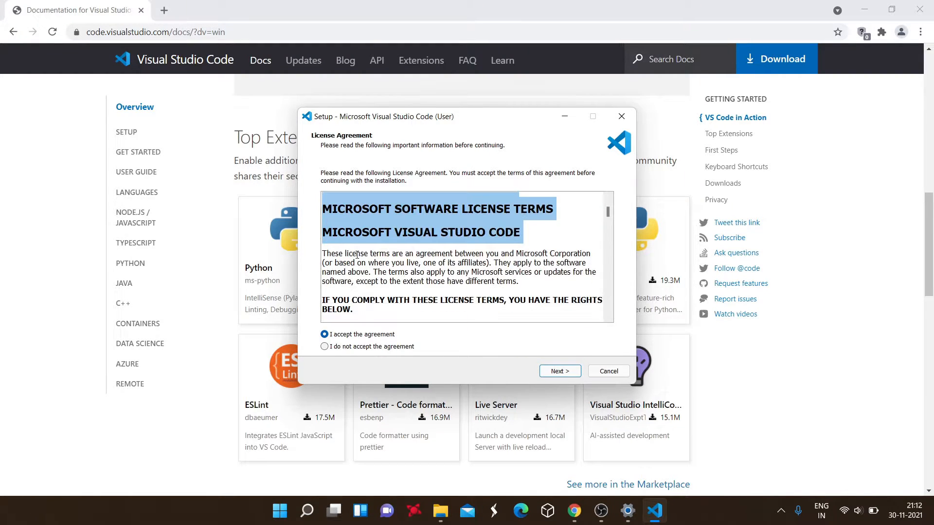
pyautogui.click(357, 253)
pyautogui.moveTo(355, 254); pyautogui.dragTo(501, 298)
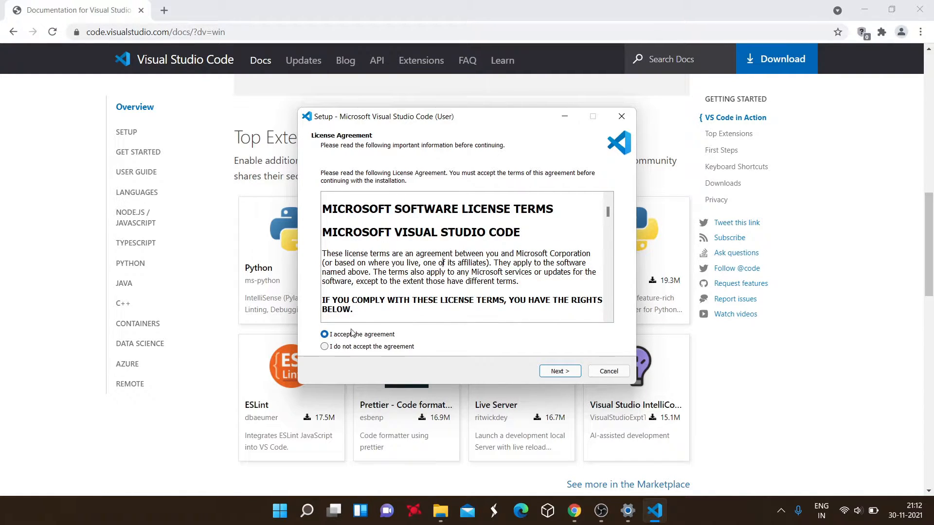
# - Read the license terms from the introduction through the General clause under Installation and Use Rights
pyautogui.scroll(2, 401, 277)
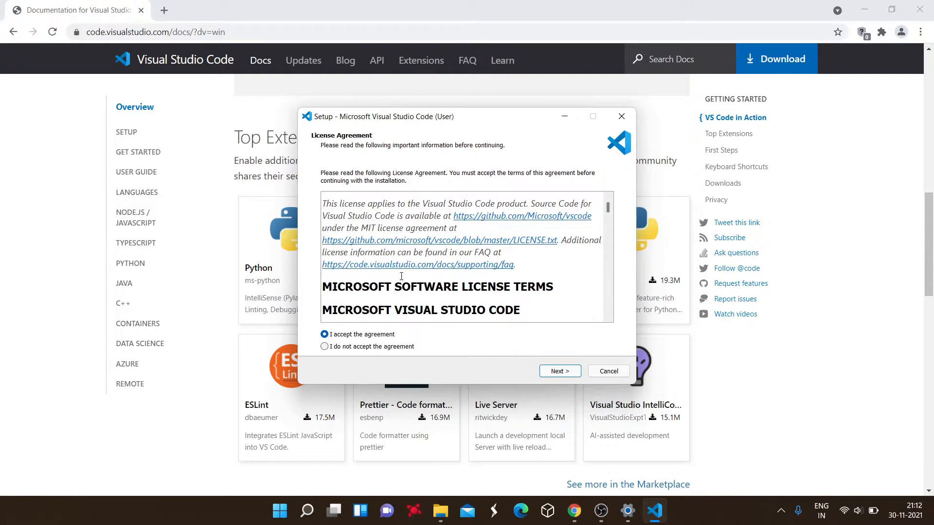
pyautogui.scroll(-1, 387, 275)
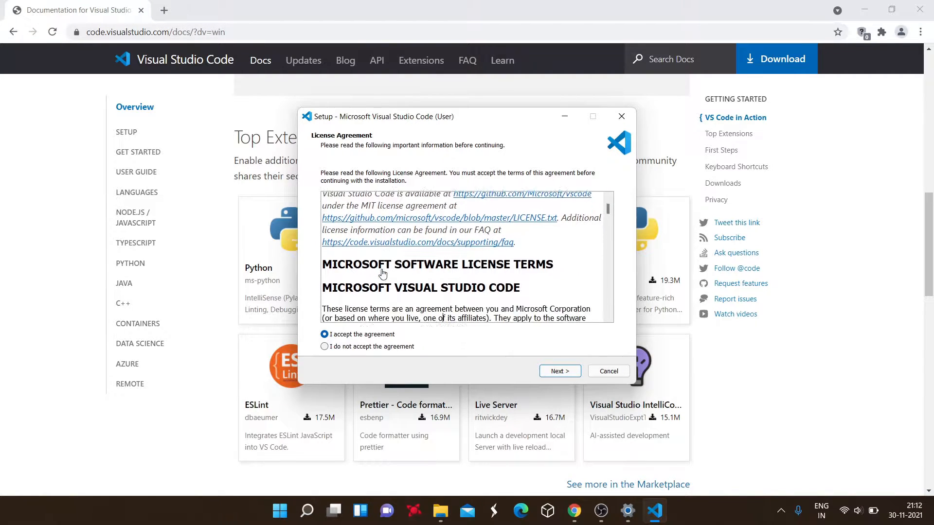
pyautogui.moveTo(392, 300); pyautogui.dragTo(462, 309)
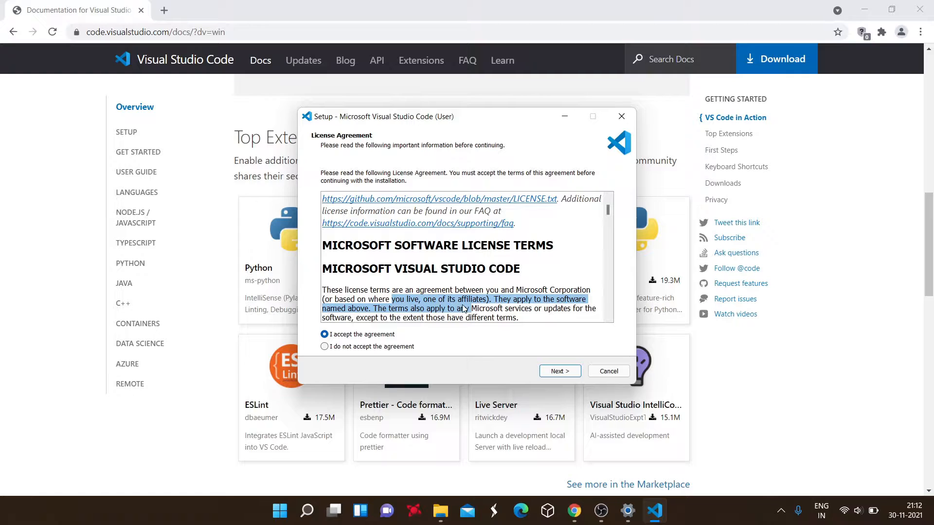
pyautogui.click(462, 309)
pyautogui.scroll(-1, 463, 305)
pyautogui.scroll(-1, 463, 305)
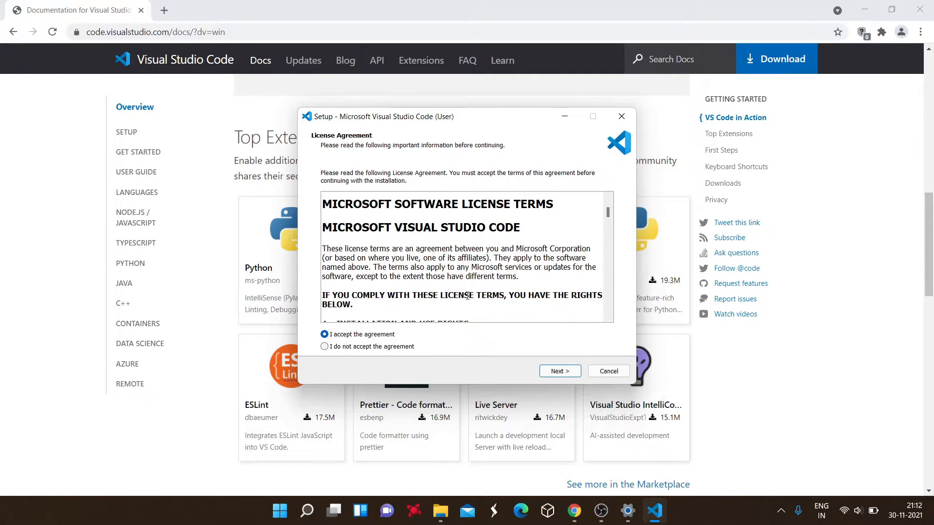
pyautogui.scroll(-2, 466, 292)
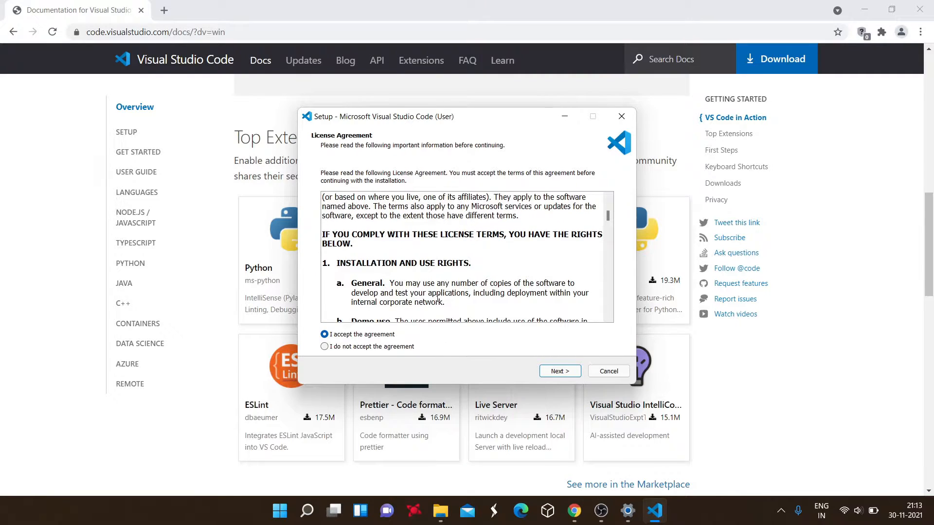
pyautogui.moveTo(428, 287); pyautogui.dragTo(464, 305)
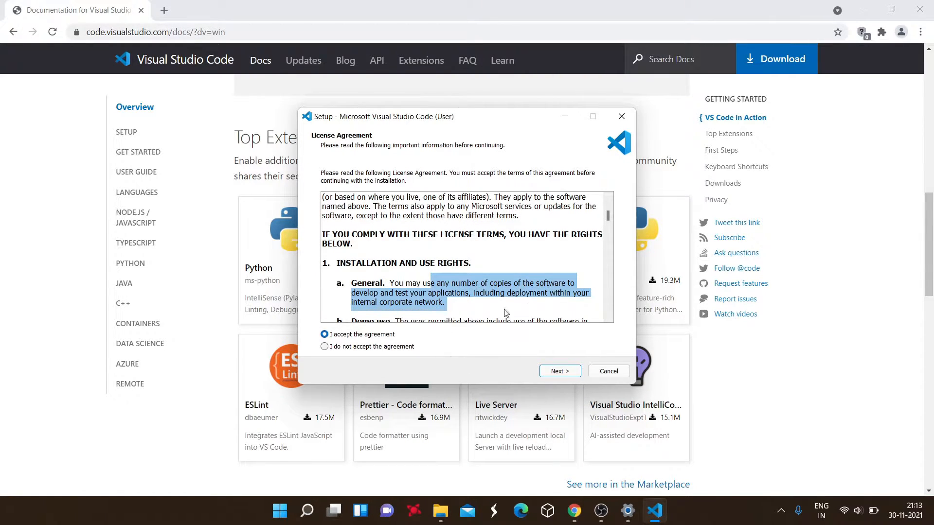
# - Proceed with the license accepted, keep the default Microsoft VS Code destination, and agree to install into the existing folder
pyautogui.click(559, 370)
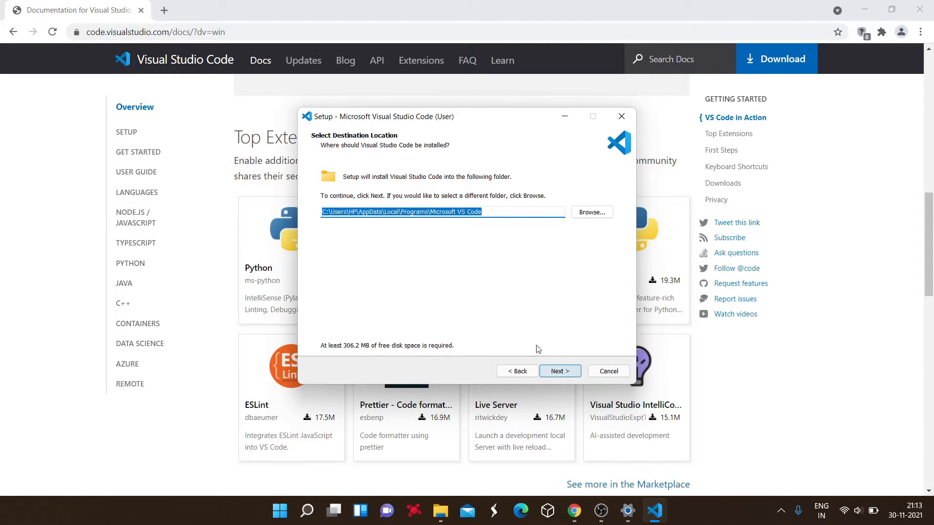
pyautogui.click(559, 371)
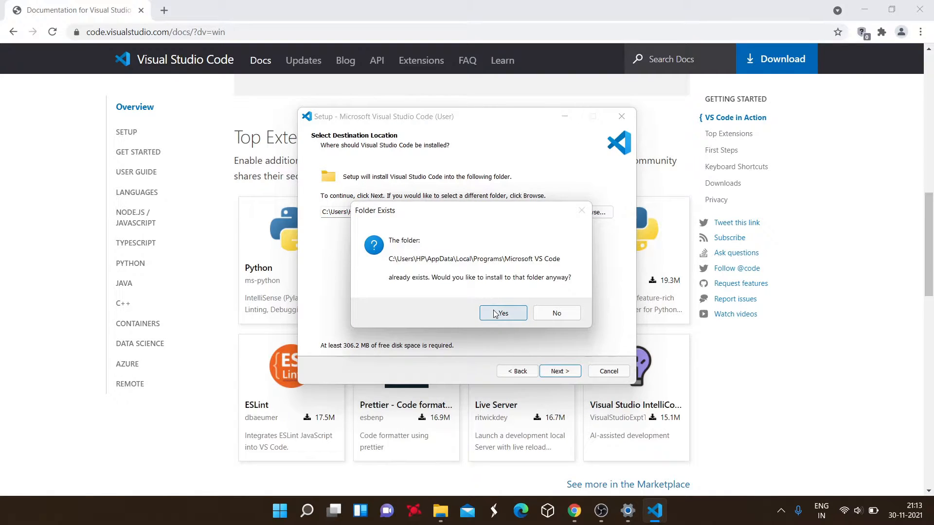
pyautogui.moveTo(446, 216); pyautogui.dragTo(449, 236)
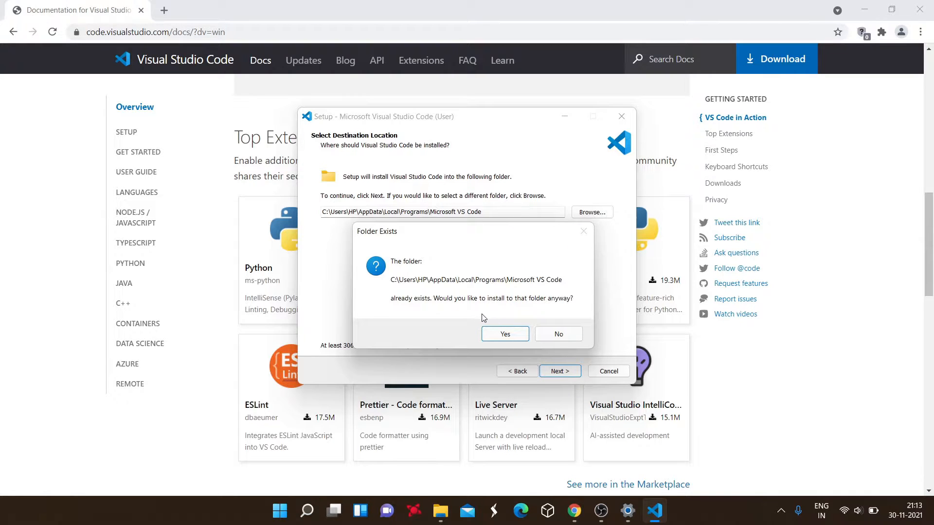
pyautogui.click(503, 336)
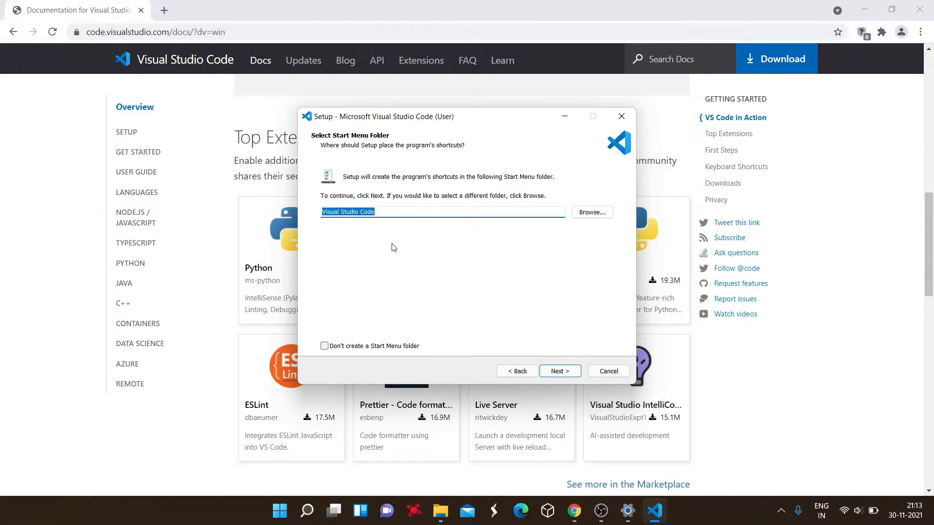
# - Keep Visual Studio Code as the Start Menu folder, with folder creation left enabled, and continue the setup
pyautogui.click(383, 212)
pyautogui.click(557, 371)
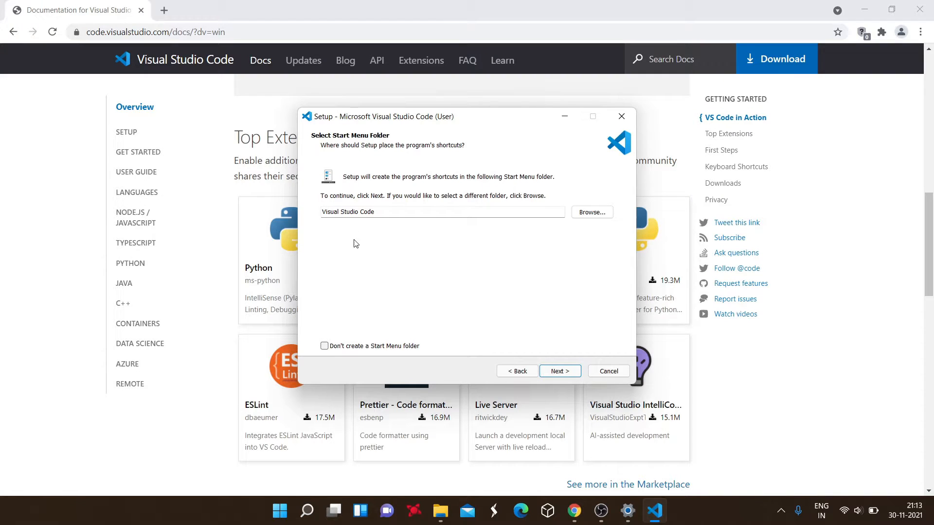
pyautogui.click(325, 349)
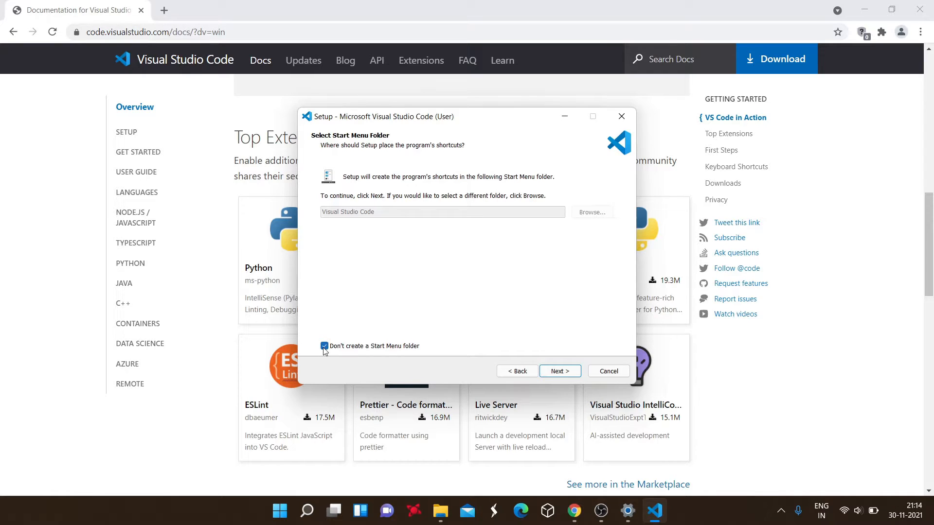
pyautogui.click(325, 347)
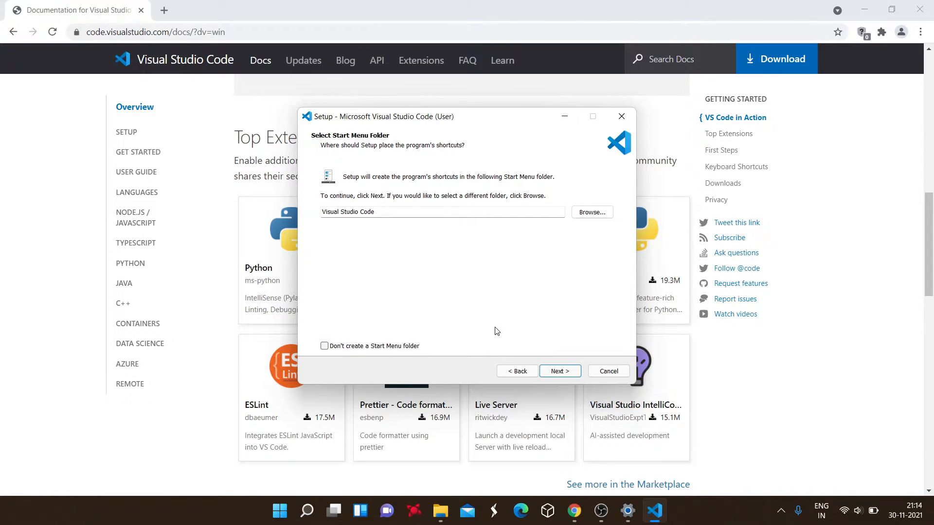
pyautogui.click(560, 371)
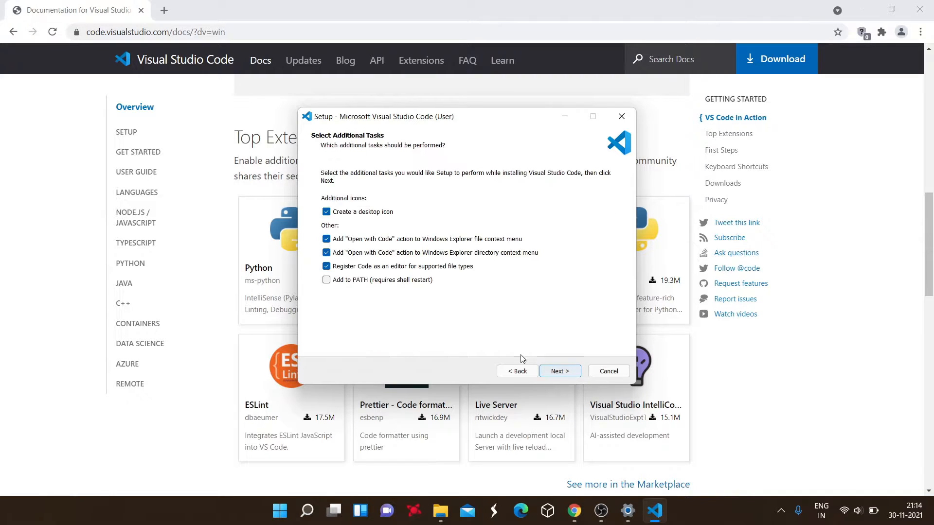
# - Proceed with the desktop icon, both "Open with Code" actions and registration for supported file types selected, leaving Add to PATH off
pyautogui.click(325, 212)
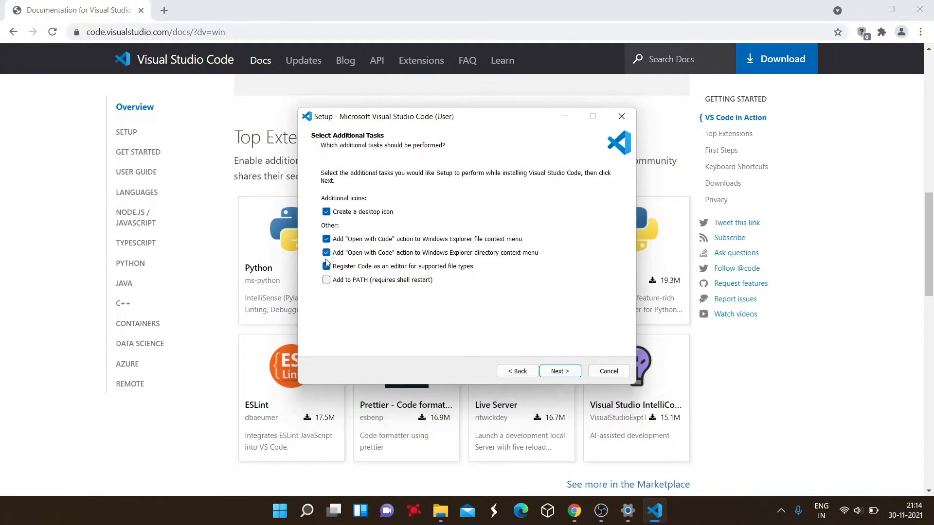
pyautogui.click(326, 240)
pyautogui.click(327, 254)
pyautogui.click(328, 267)
pyautogui.click(569, 376)
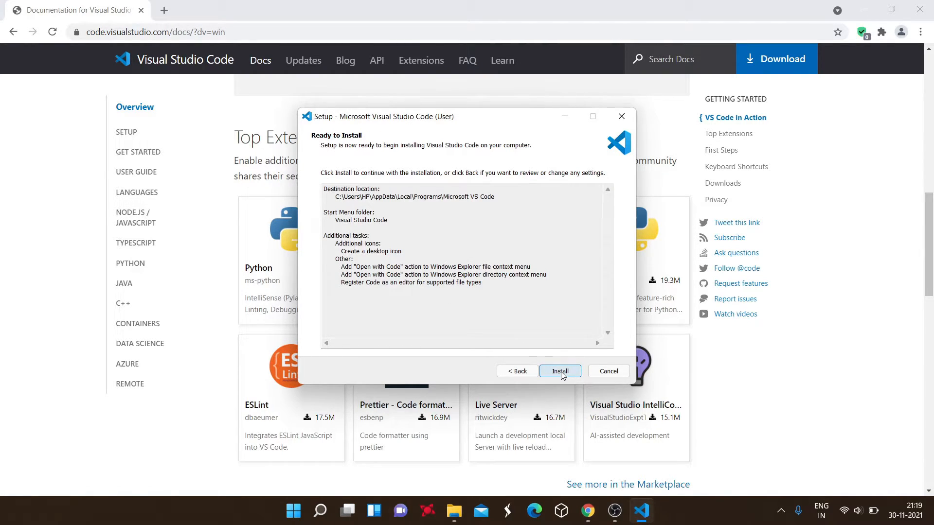
# - Install Visual Studio Code with the chosen settings and finish the setup wizard
pyautogui.click(560, 373)
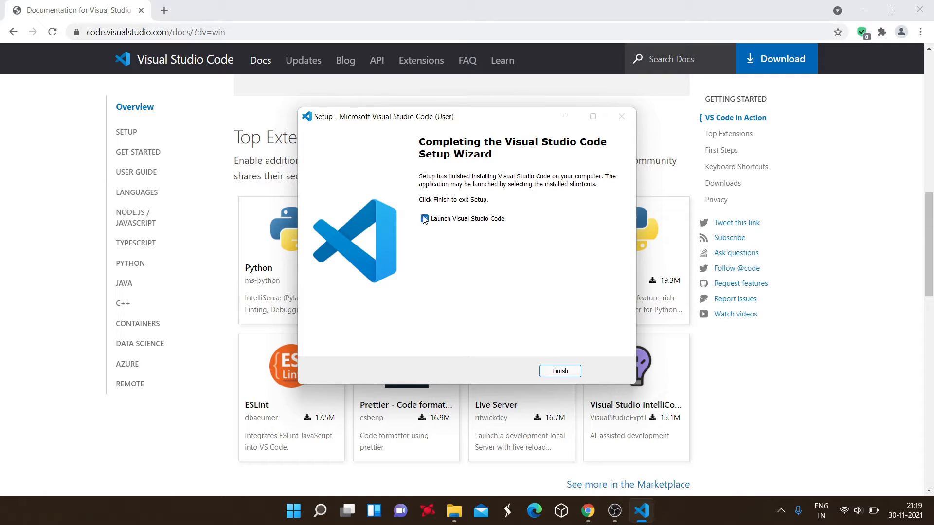
pyautogui.click(425, 220)
pyautogui.click(425, 220)
pyautogui.click(564, 374)
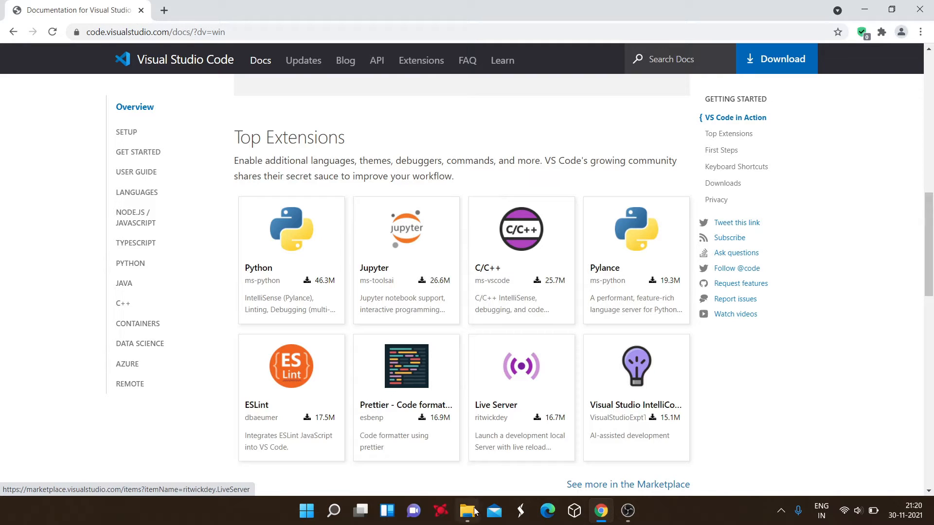
# - Switch to the open File Explorer window and go to the VS Code folder on Data (D:)
pyautogui.moveTo(467, 511)
pyautogui.click(459, 452)
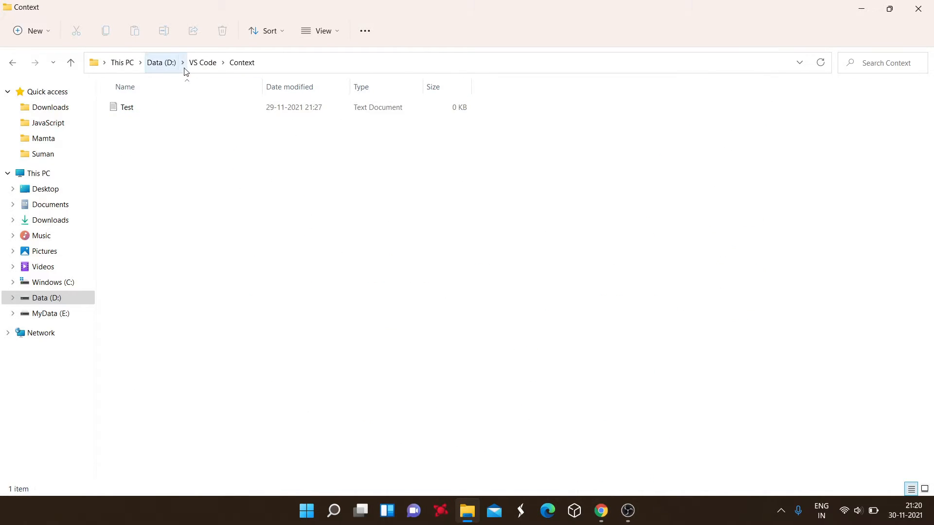
pyautogui.click(203, 65)
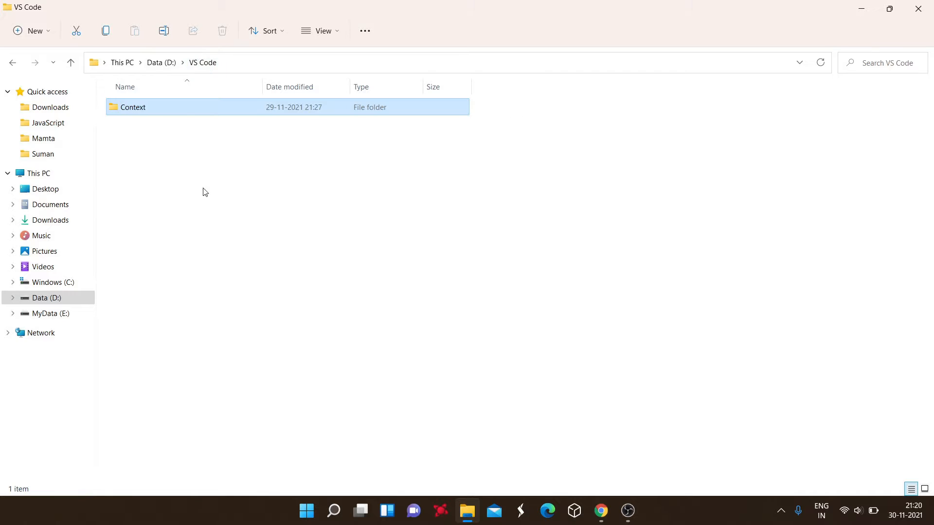
# - Open the Context folder with Code and trust the authors of all files in the parent folder 'VS Code'
pyautogui.click(130, 113)
pyautogui.rightClick(127, 112)
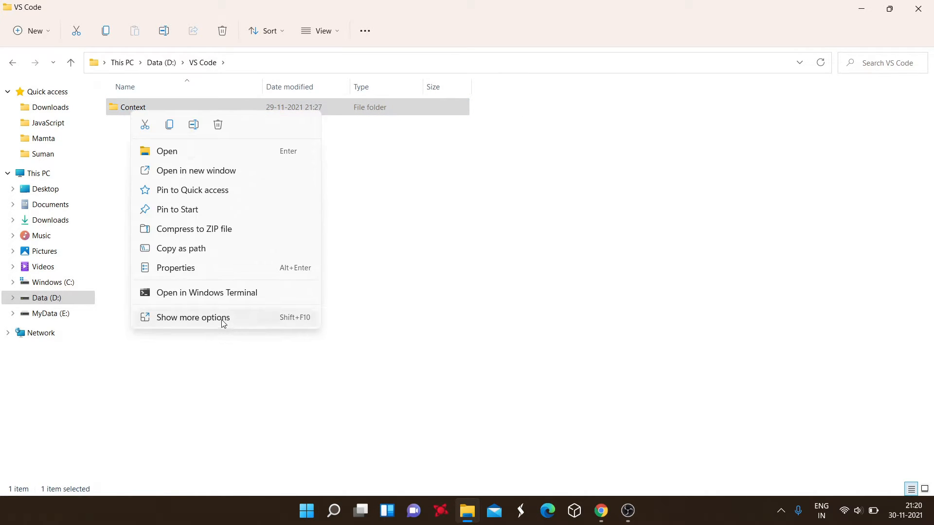
pyautogui.click(223, 319)
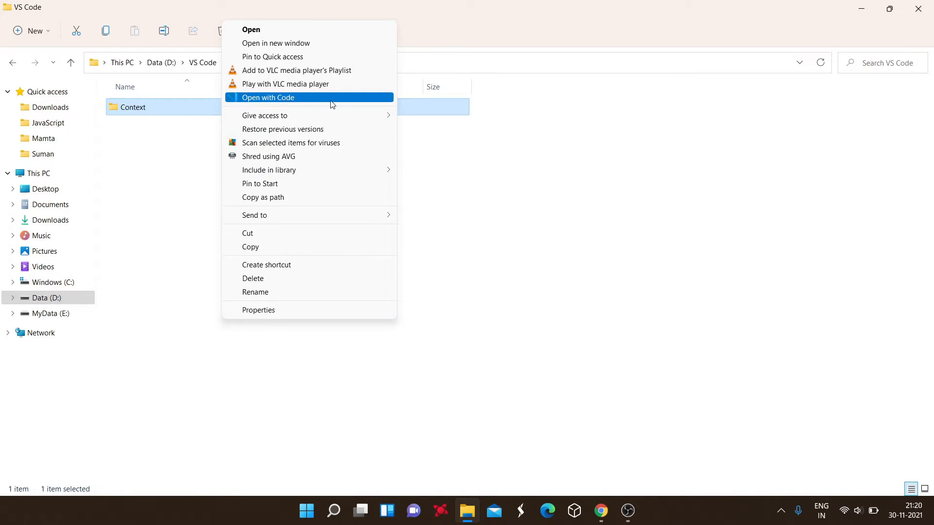
pyautogui.click(277, 98)
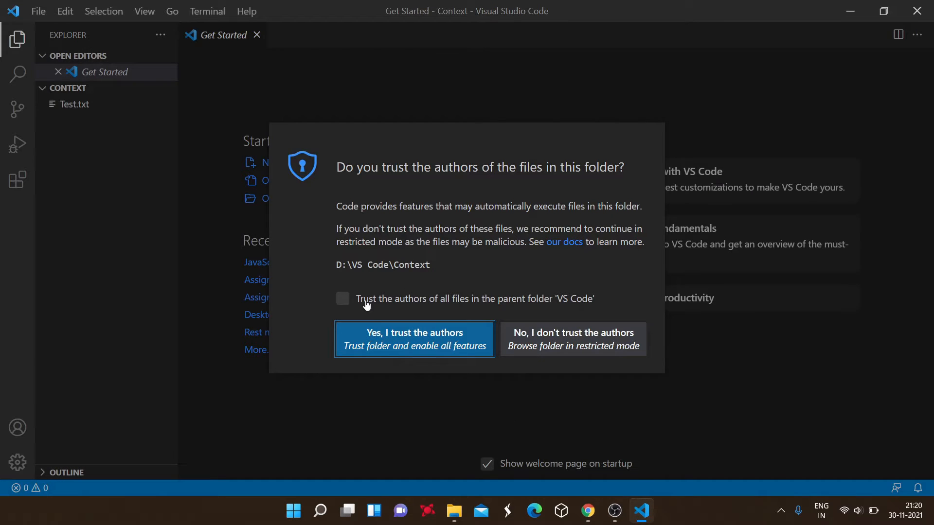
pyautogui.click(361, 299)
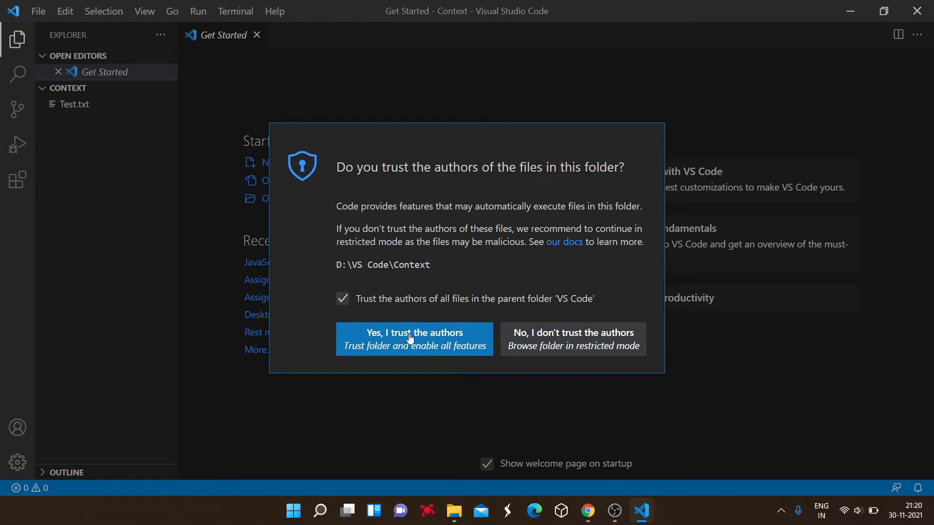
pyautogui.click(404, 350)
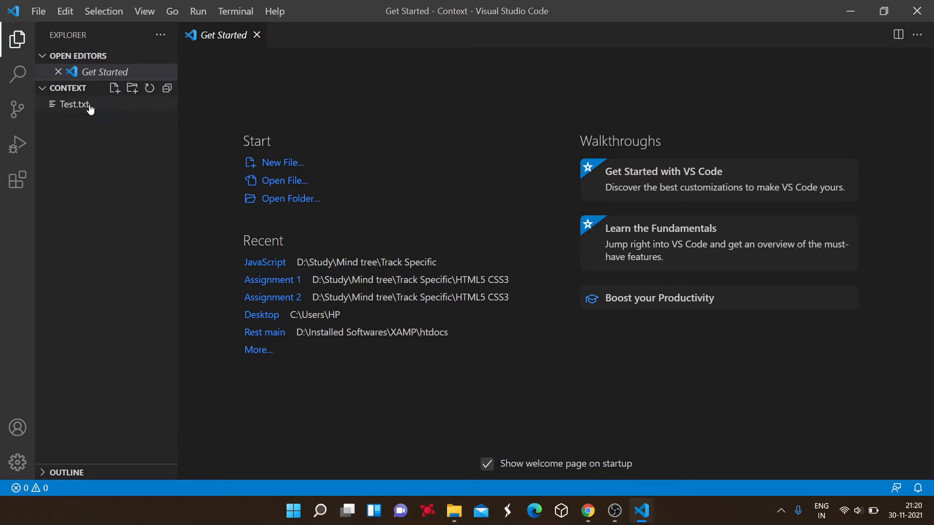
# - View Test.txt from the expanded Context folder in the editor, and close Visual Studio Code
pyautogui.click(69, 90)
pyautogui.click(68, 89)
pyautogui.click(70, 90)
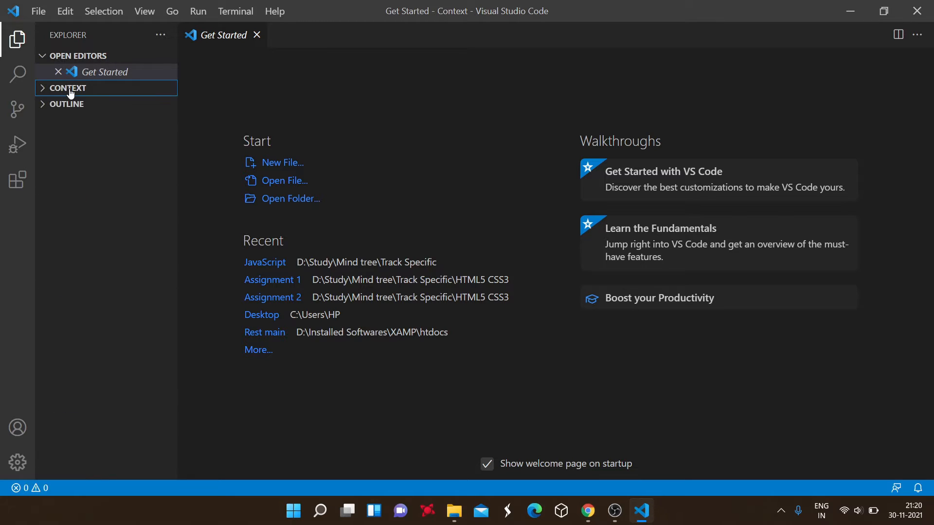
pyautogui.click(66, 93)
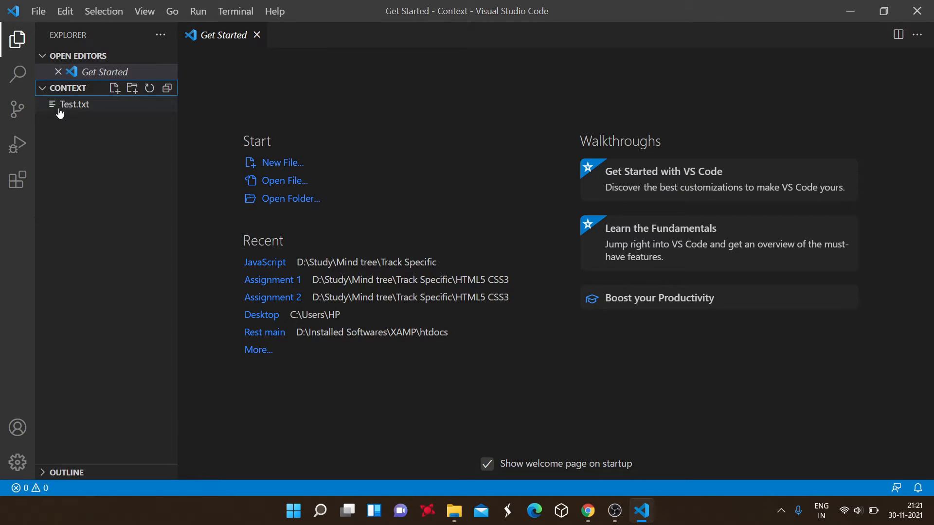
pyautogui.click(74, 110)
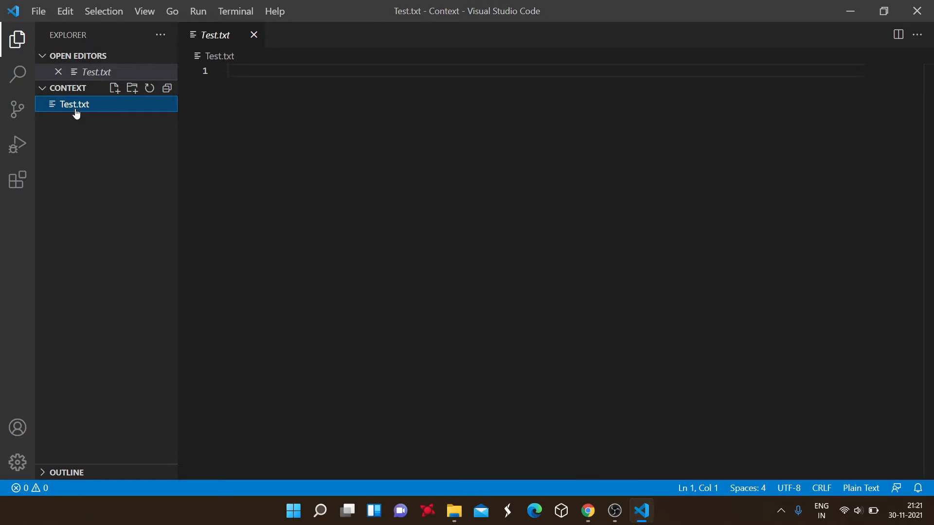
pyautogui.click(278, 223)
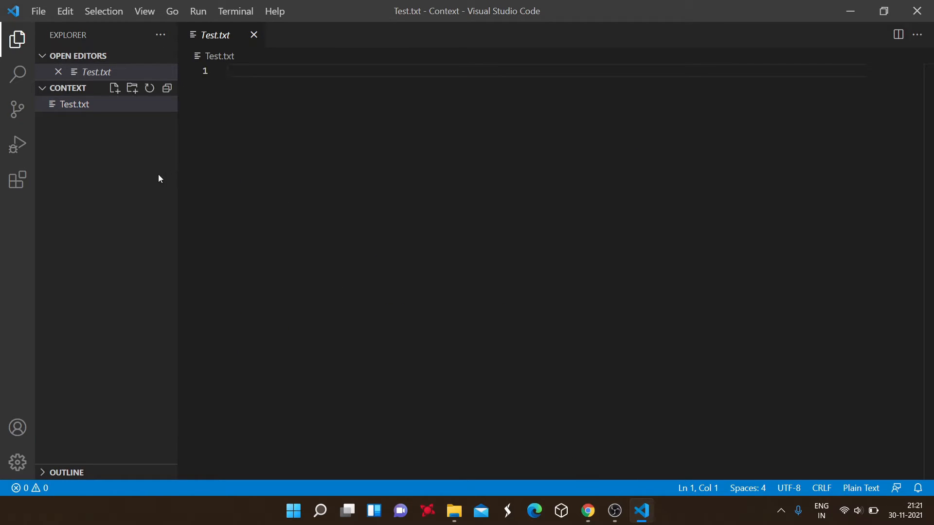
pyautogui.click(906, 16)
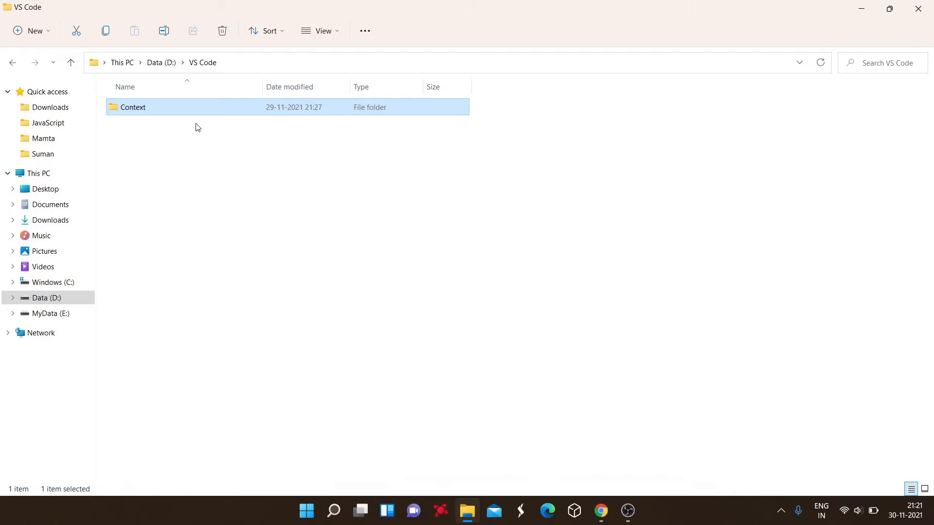
# - Check the additional actions offered for the Test file inside the Context folder, and return to the VS Code folder
pyautogui.doubleClick(152, 103)
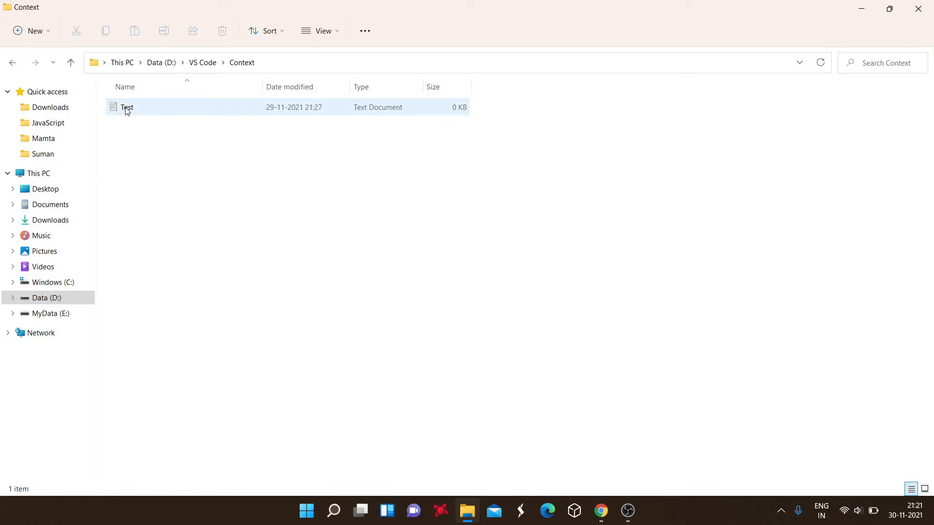
pyautogui.click(127, 109)
pyautogui.rightClick(127, 111)
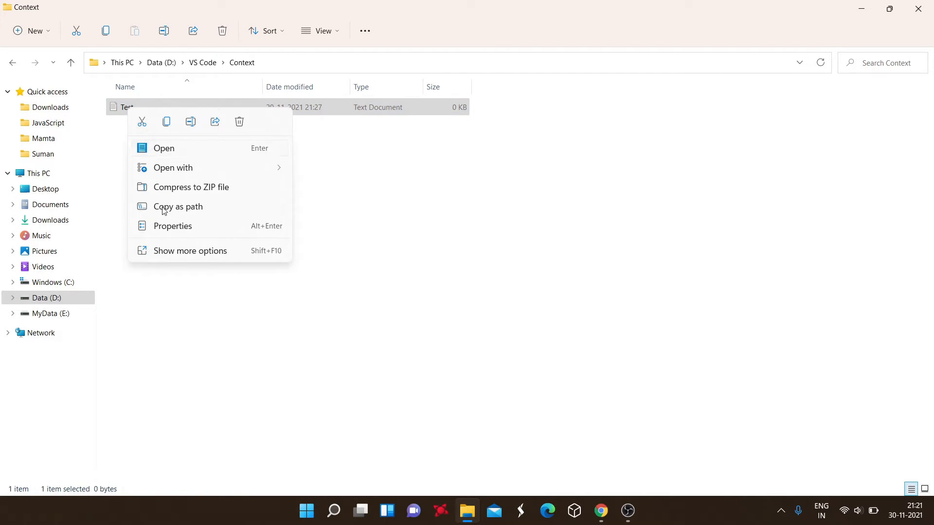
pyautogui.click(169, 255)
pyautogui.click(239, 190)
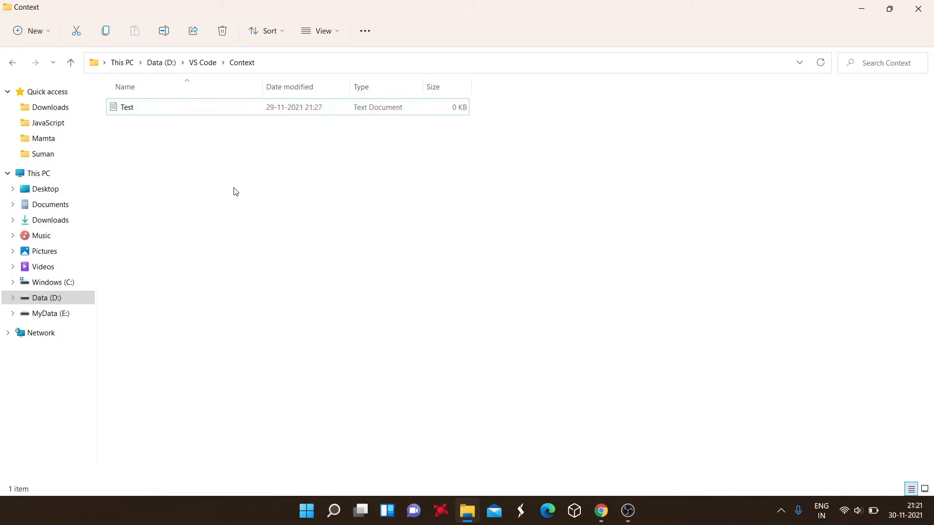
pyautogui.click(128, 114)
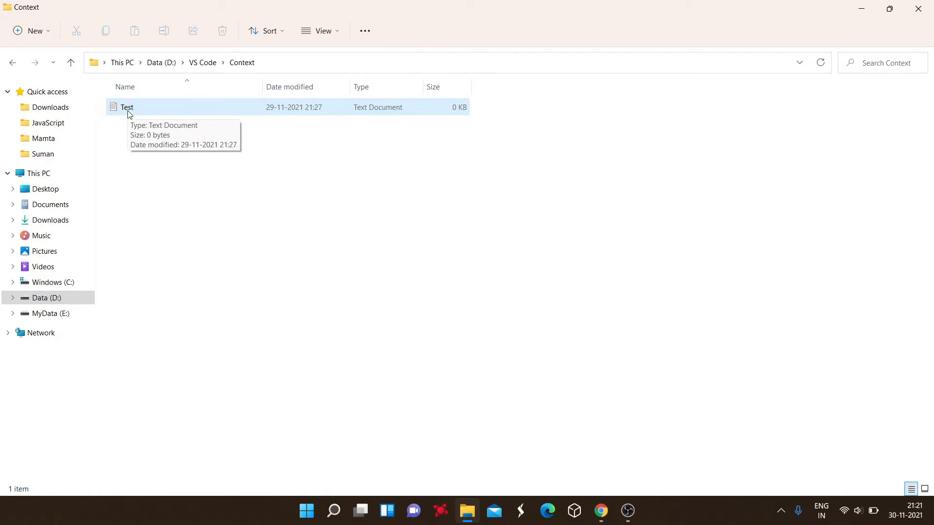
pyautogui.click(13, 63)
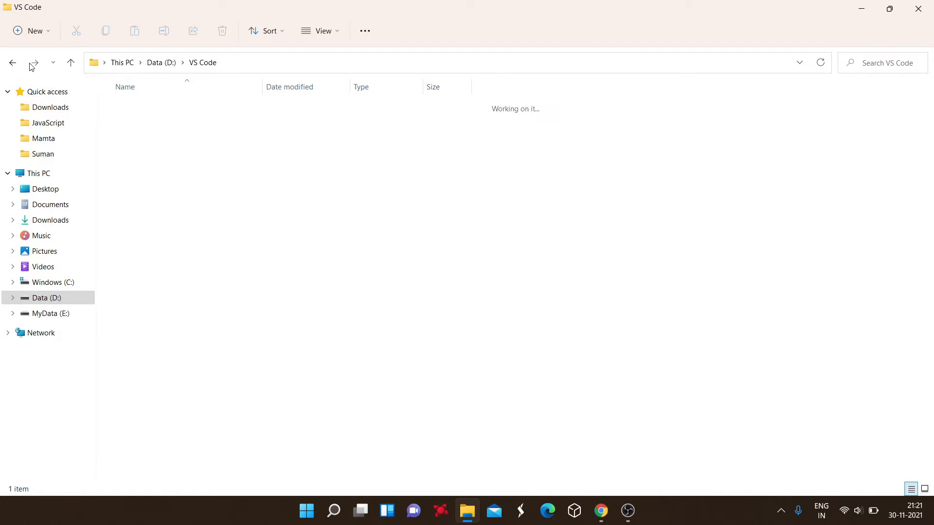
# - Open the Test file inside the Context folder with Code to view it, and close Visual Studio Code
pyautogui.doubleClick(121, 111)
pyautogui.click(123, 115)
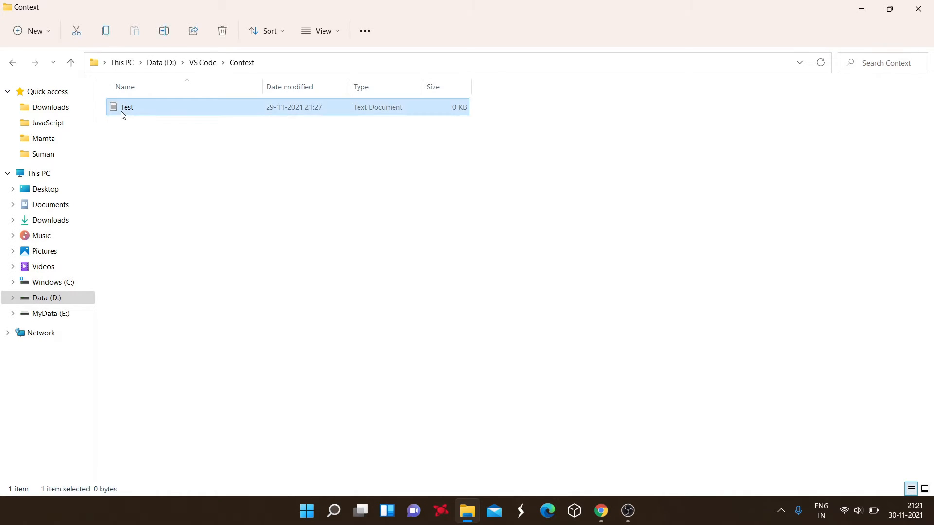
pyautogui.rightClick(123, 115)
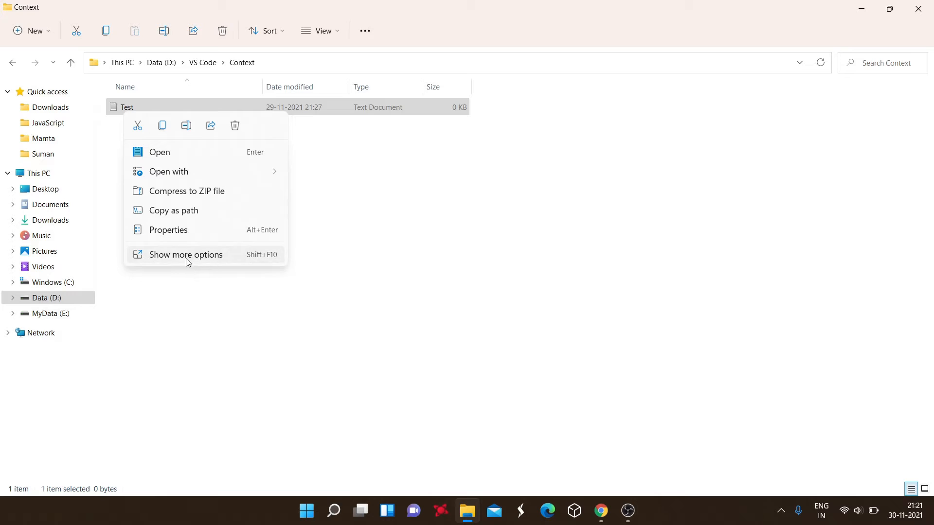
pyautogui.click(187, 257)
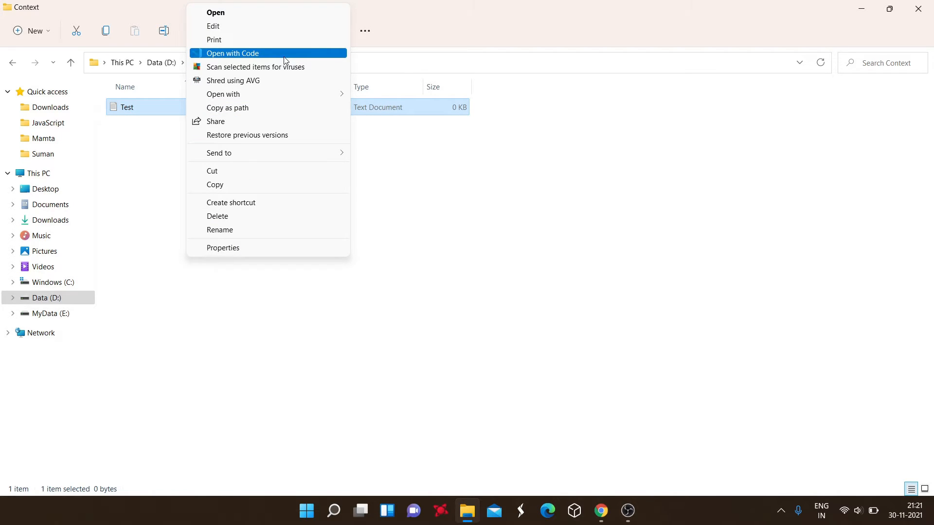
pyautogui.click(255, 54)
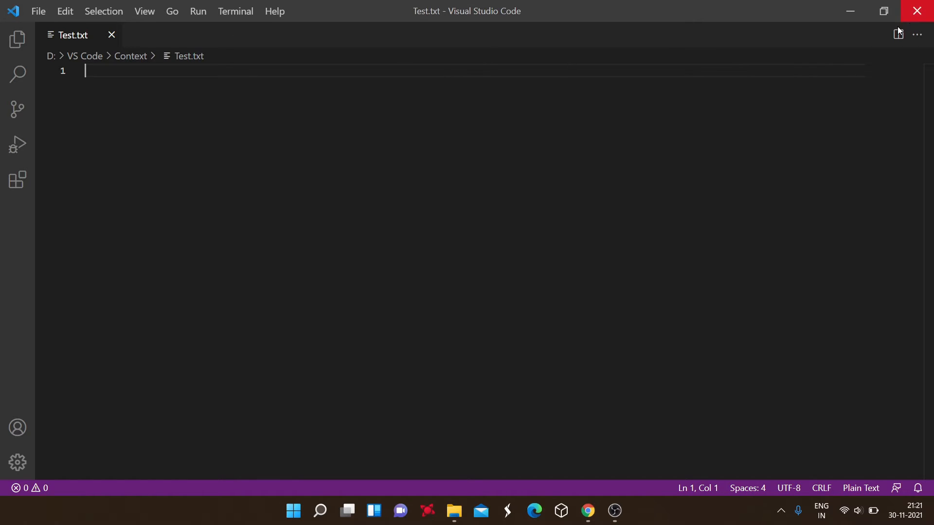
pyautogui.click(911, 20)
# - Return to the VS Code folder, open the Context folder with Code, and keep its file list expanded
pyautogui.click(213, 67)
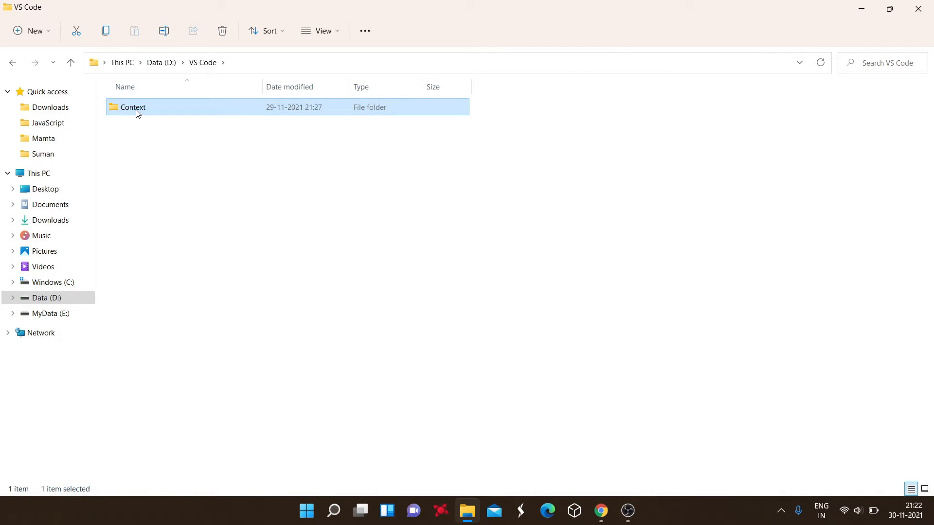
pyautogui.rightClick(137, 113)
pyautogui.click(180, 317)
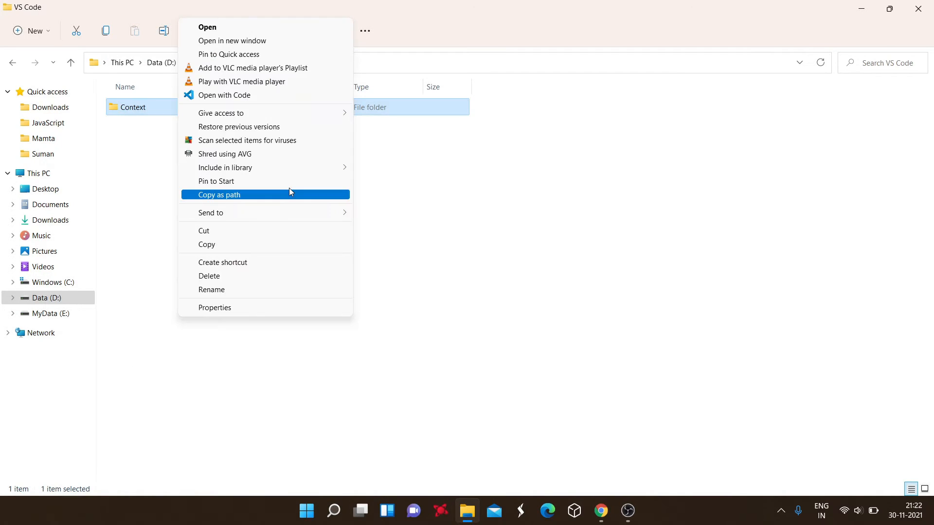
pyautogui.click(258, 97)
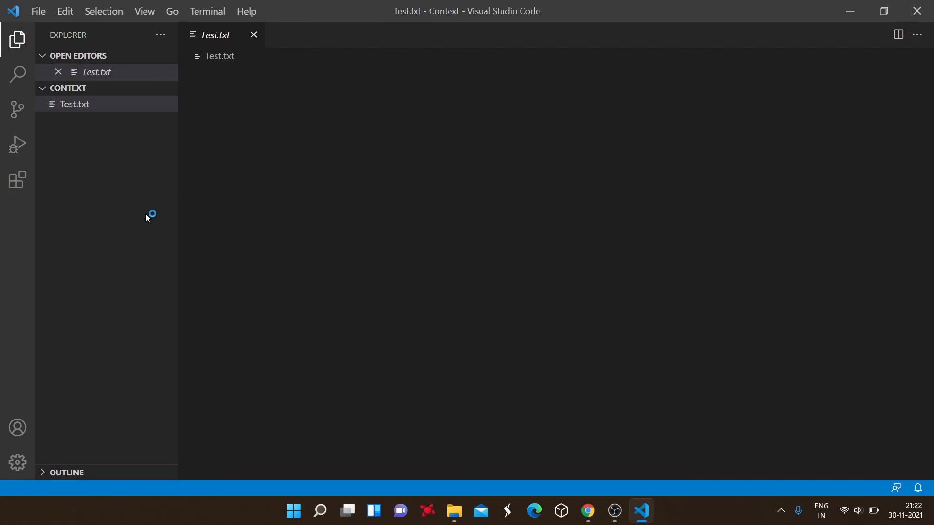
pyautogui.click(68, 89)
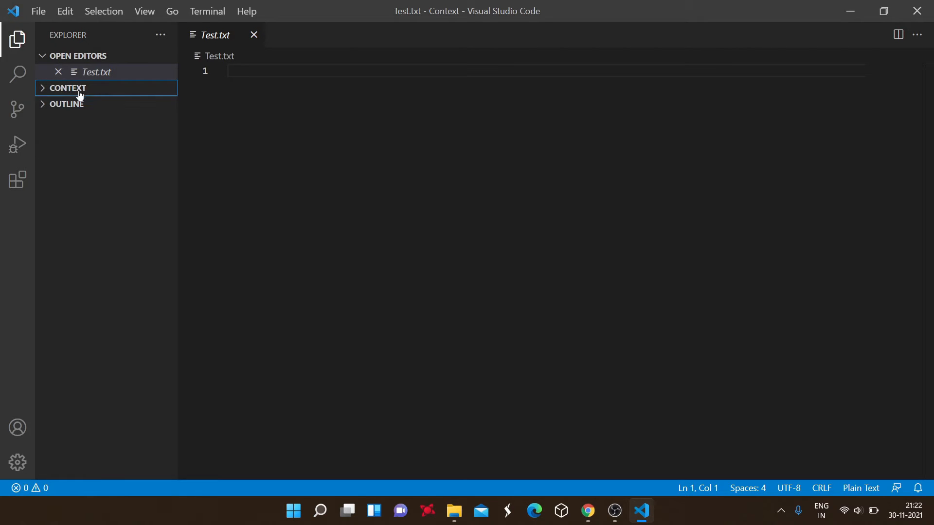
pyautogui.click(75, 89)
pyautogui.click(77, 159)
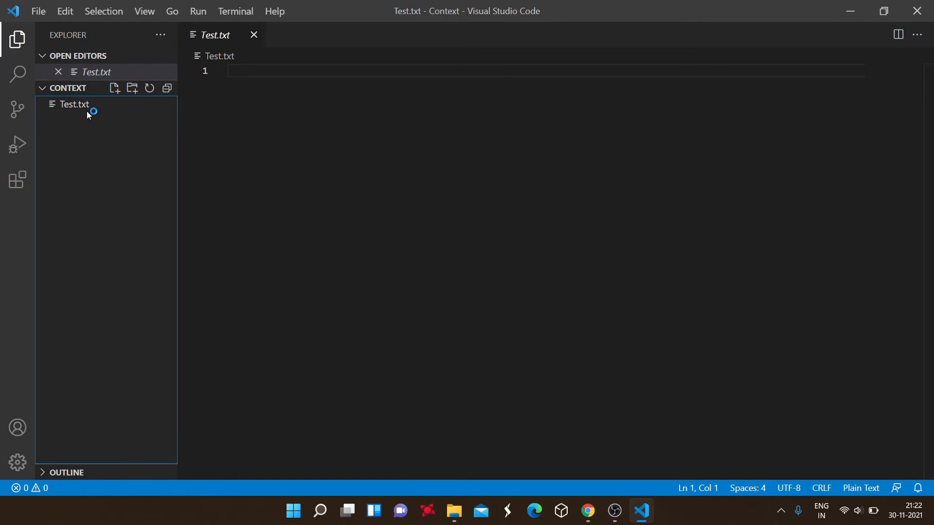
# - Create a new file named test2.html in the Context folder
pyautogui.click(114, 88)
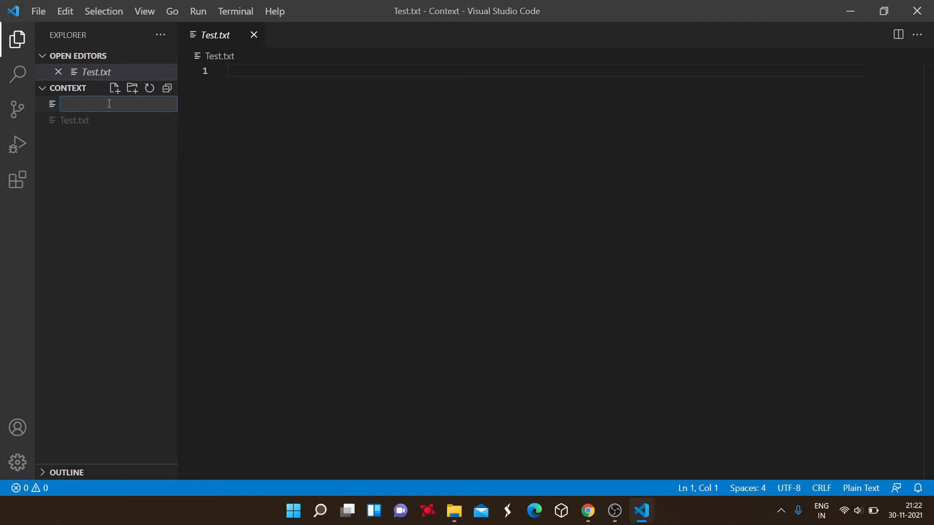
pyautogui.write('test2.html')
pyautogui.press('Return')
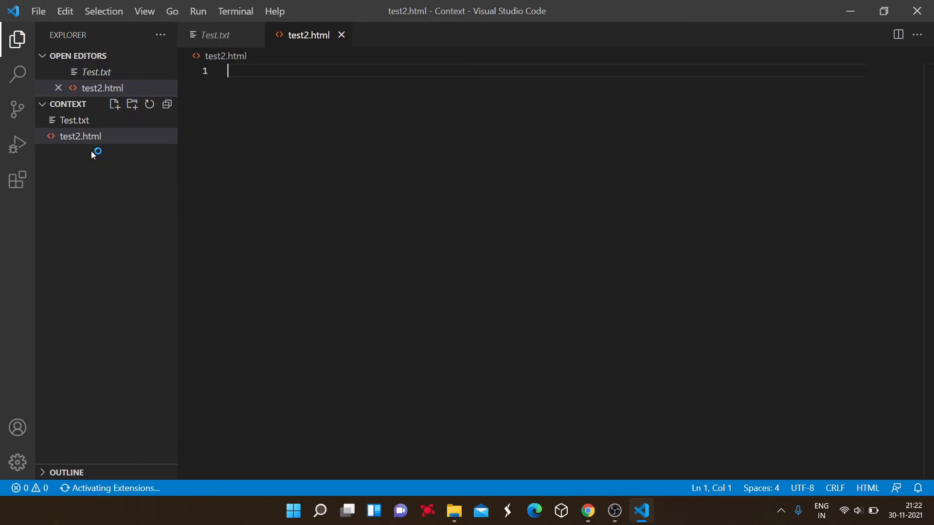
pyautogui.click(92, 143)
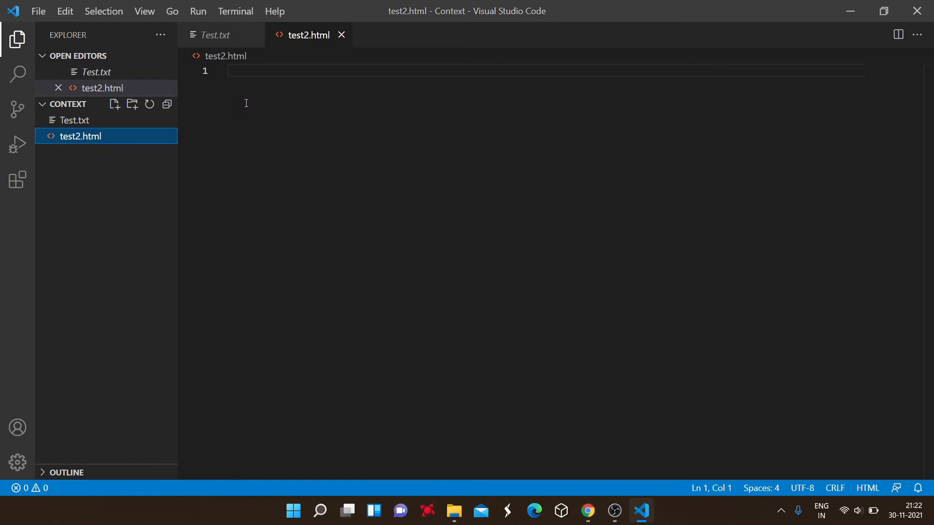
# - Create a new folder named test3 in the Context folder, and look inside it
pyautogui.click(133, 108)
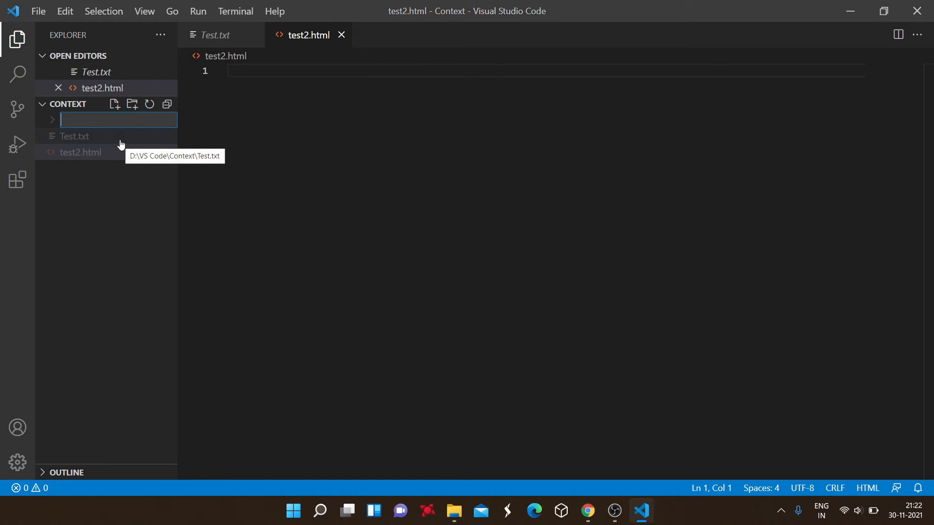
pyautogui.write('test3')
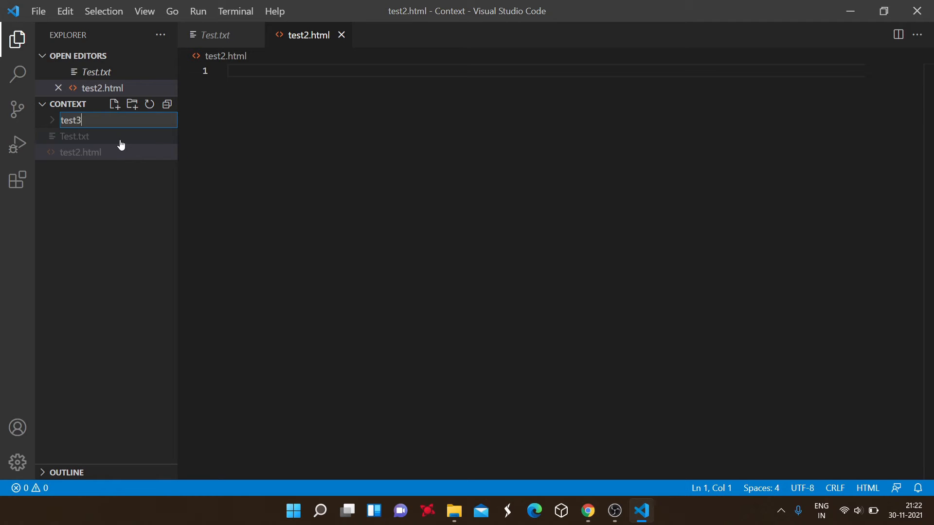
pyautogui.click(128, 185)
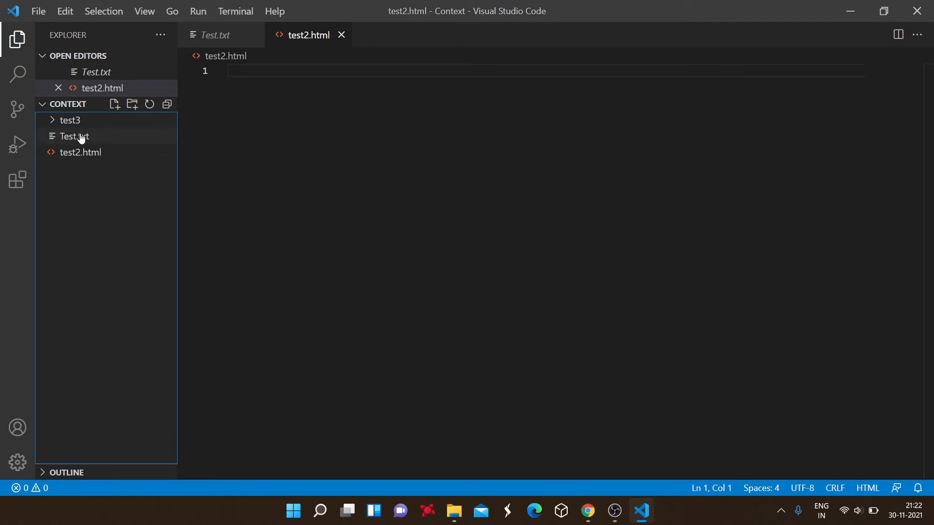
pyautogui.click(52, 125)
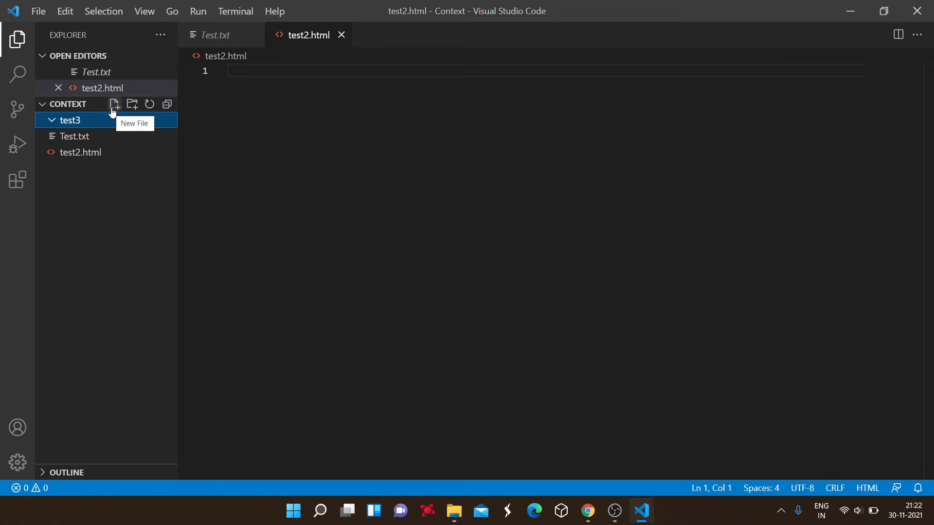
pyautogui.click(79, 126)
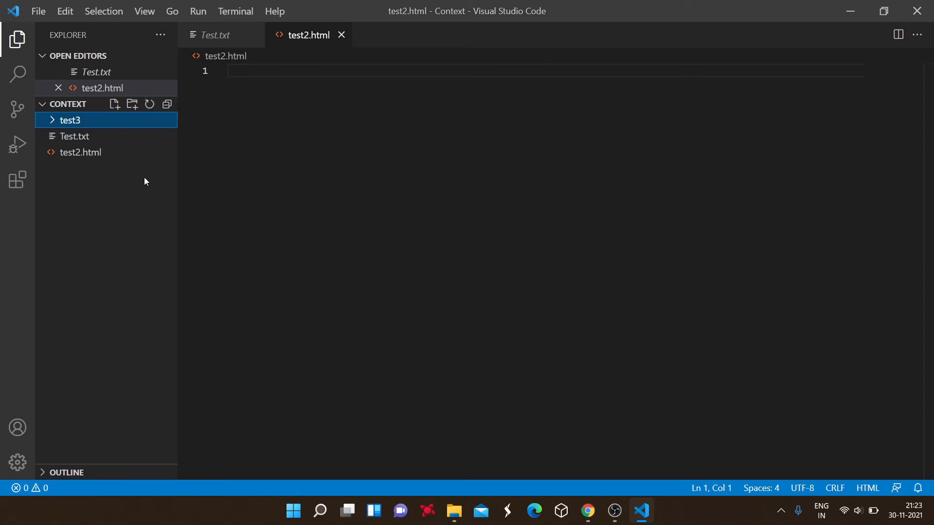
# - Generate the HTML5 boilerplate in test2.html with the Emmet abbreviation html:5
pyautogui.click(76, 157)
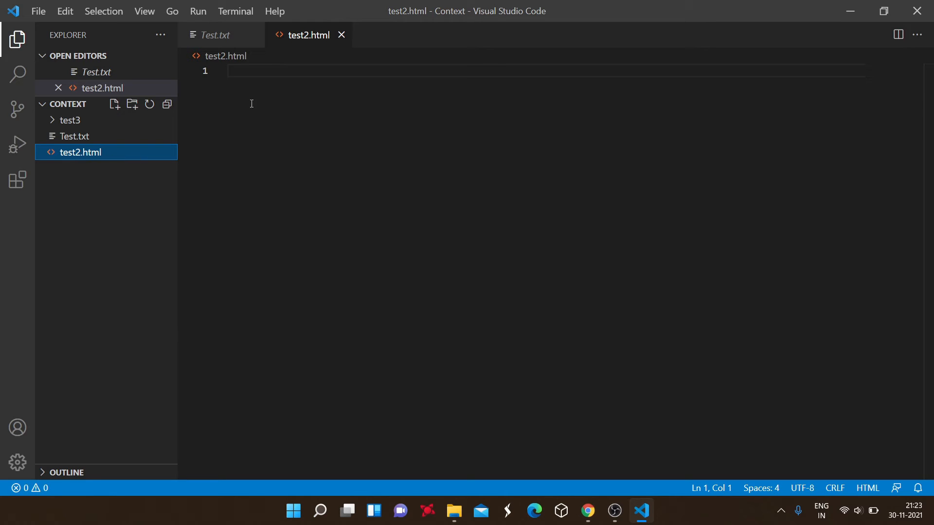
pyautogui.click(278, 72)
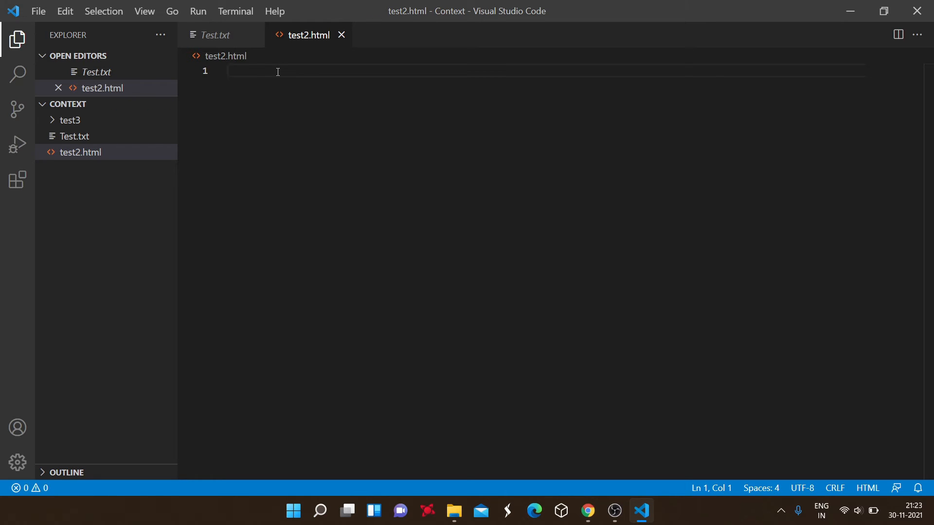
pyautogui.write('html')
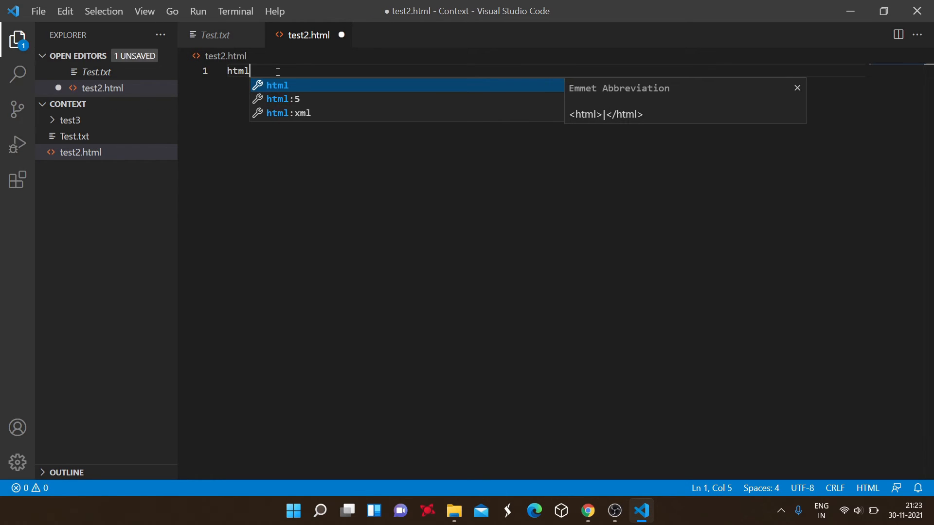
pyautogui.write(':5')
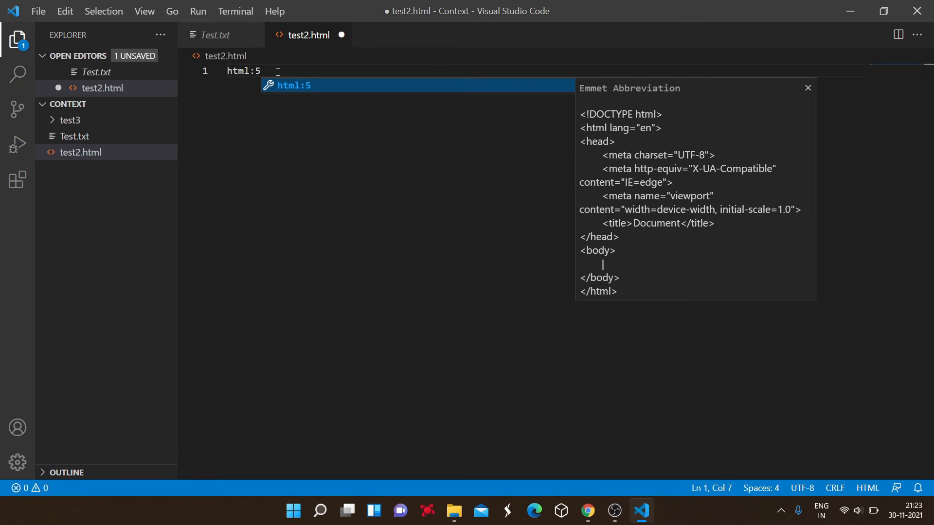
pyautogui.press('Tab')
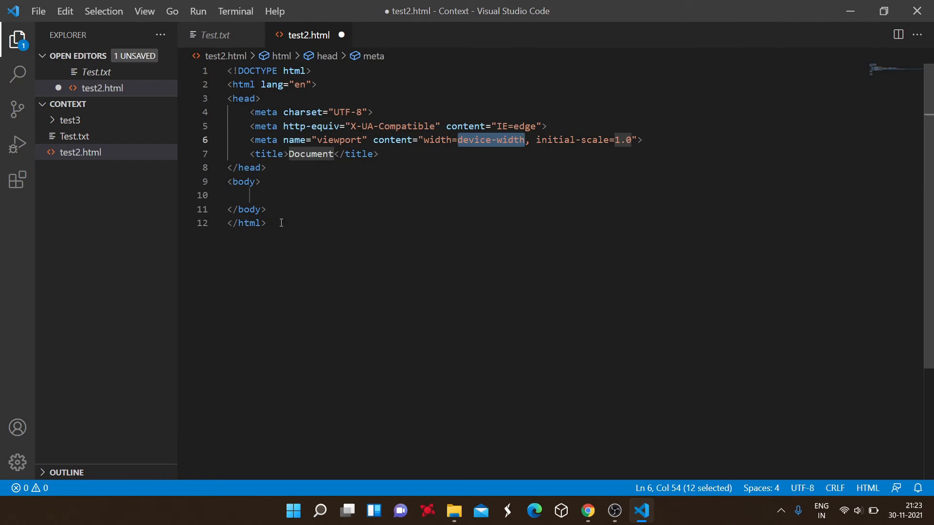
pyautogui.click(289, 192)
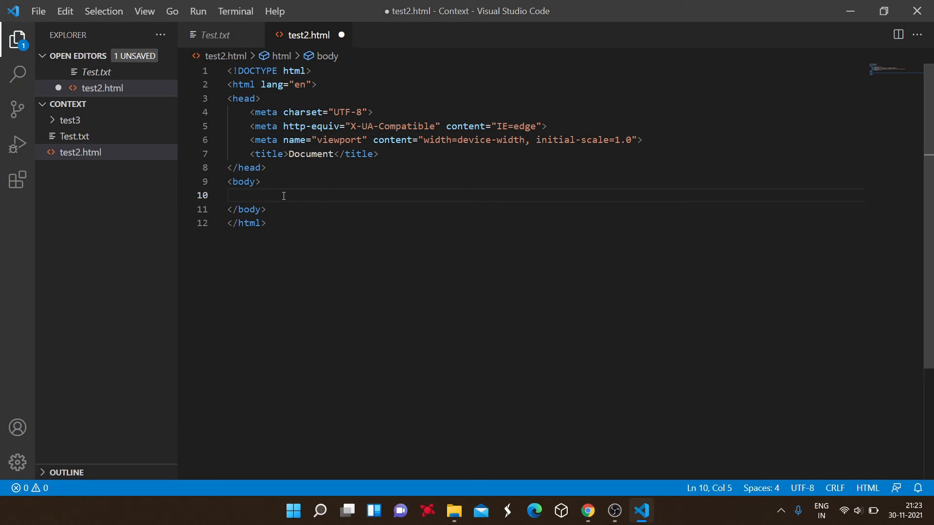
pyautogui.click(269, 224)
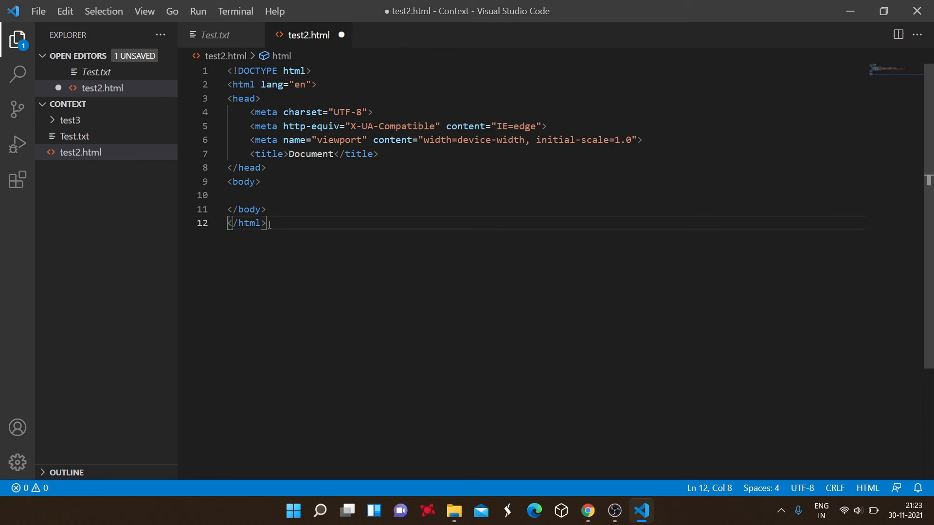
pyautogui.moveTo(228, 71); pyautogui.dragTo(232, 70)
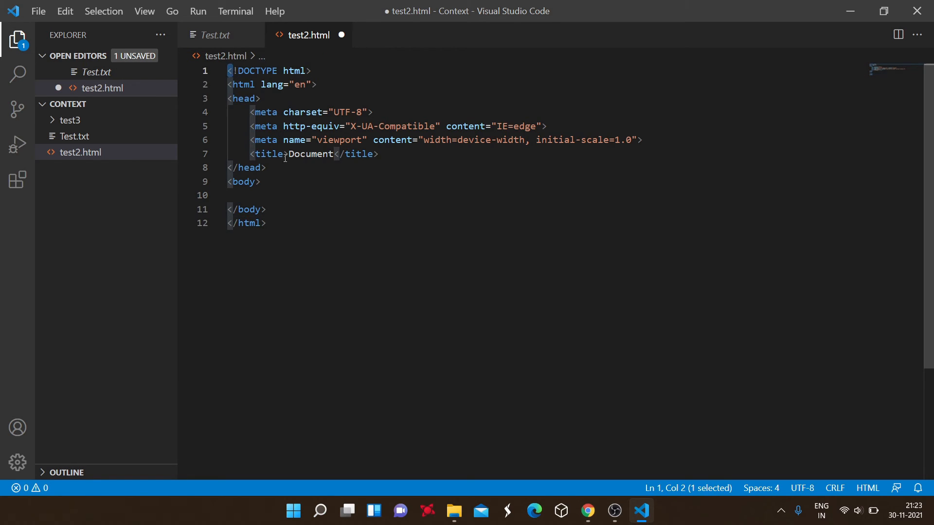
pyautogui.click(298, 194)
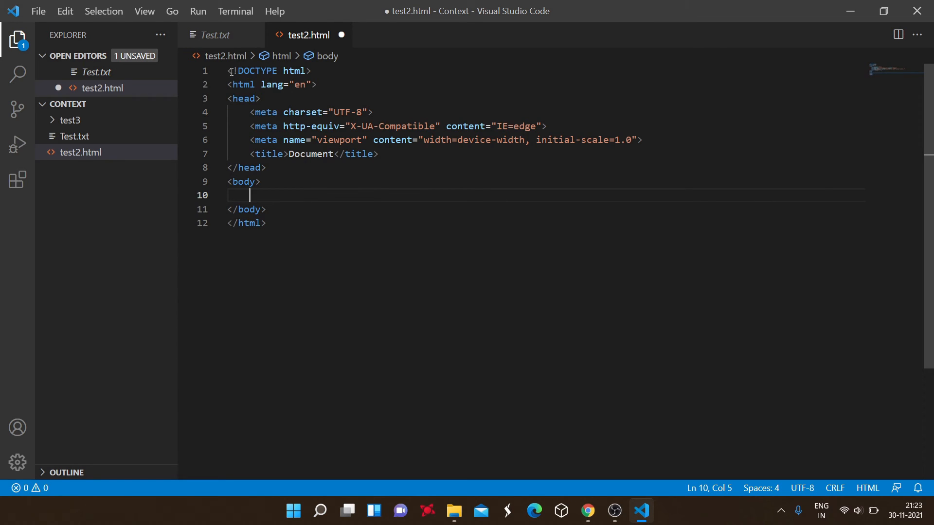
pyautogui.moveTo(229, 71); pyautogui.dragTo(233, 71)
# - Insert an h1 element on the empty line of the body from the Emmet suggestions, with blank space between its tags
pyautogui.click(318, 194)
pyautogui.write('h1')
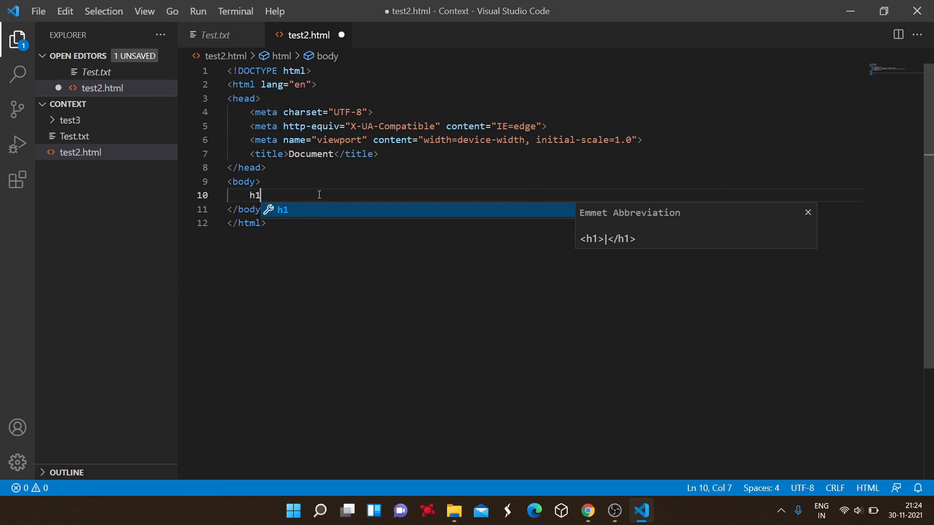
pyautogui.press('BackSpace')
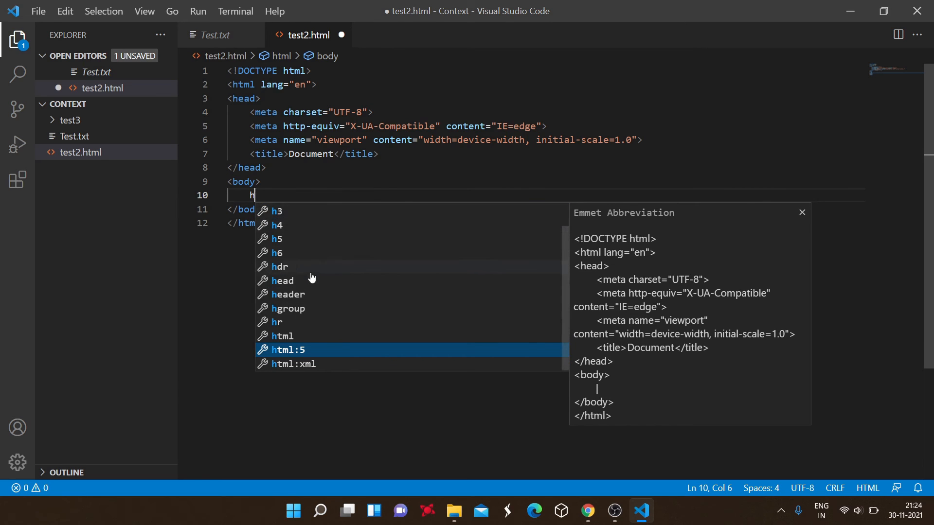
pyautogui.scroll(1, 312, 286)
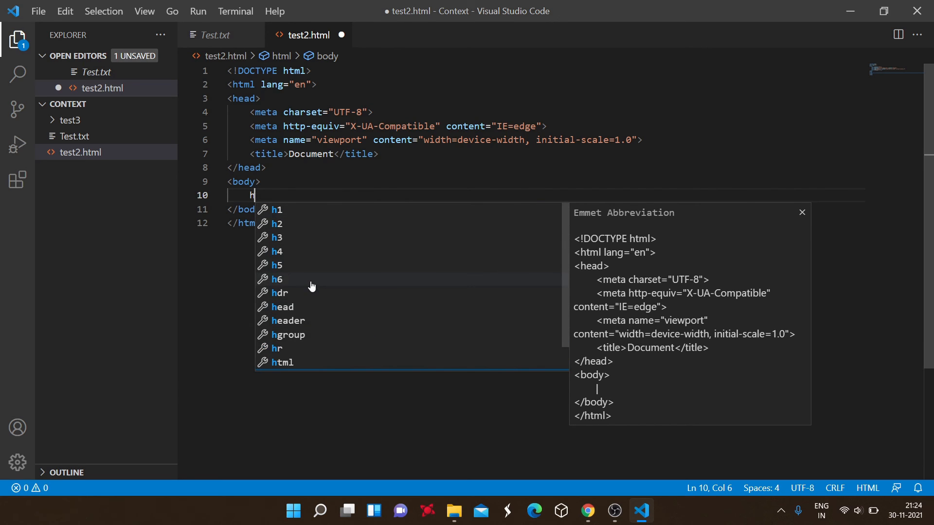
pyautogui.scroll(-1, 312, 287)
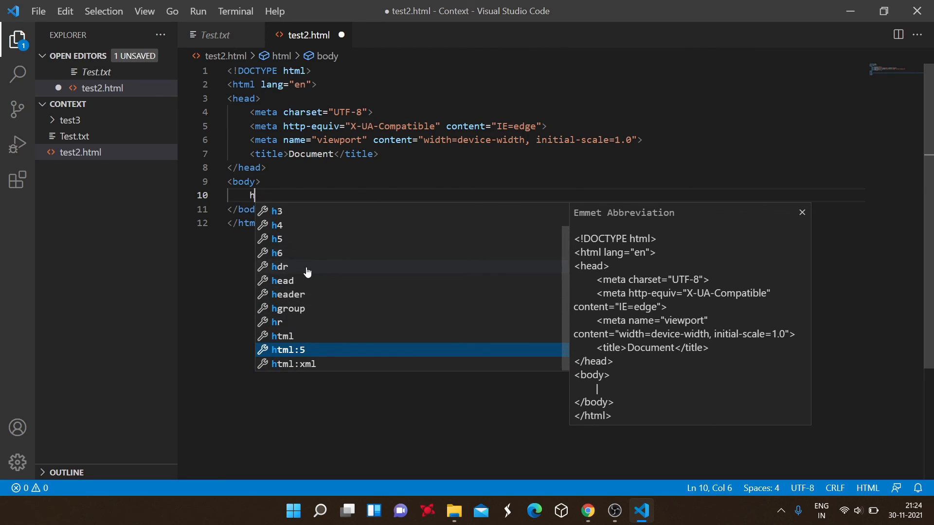
pyautogui.scroll(1, 307, 271)
pyautogui.click(291, 212)
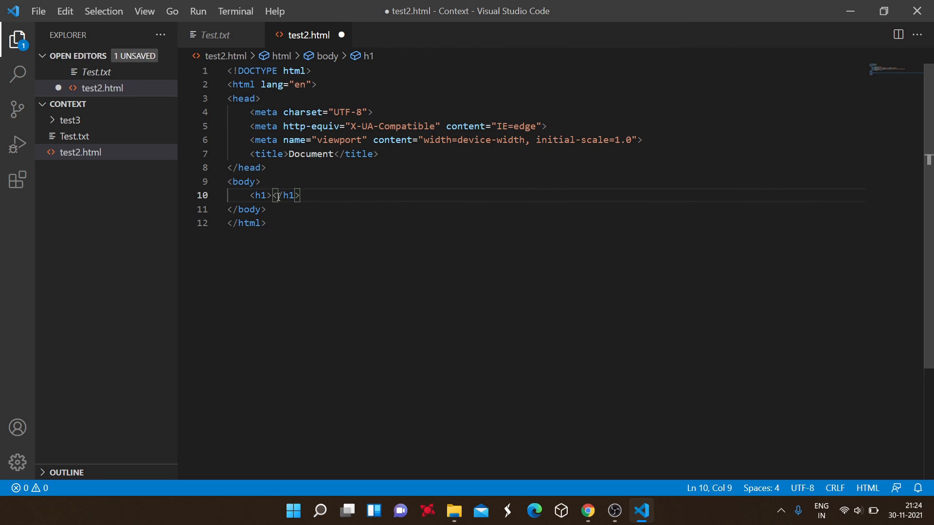
pyautogui.press('Left')
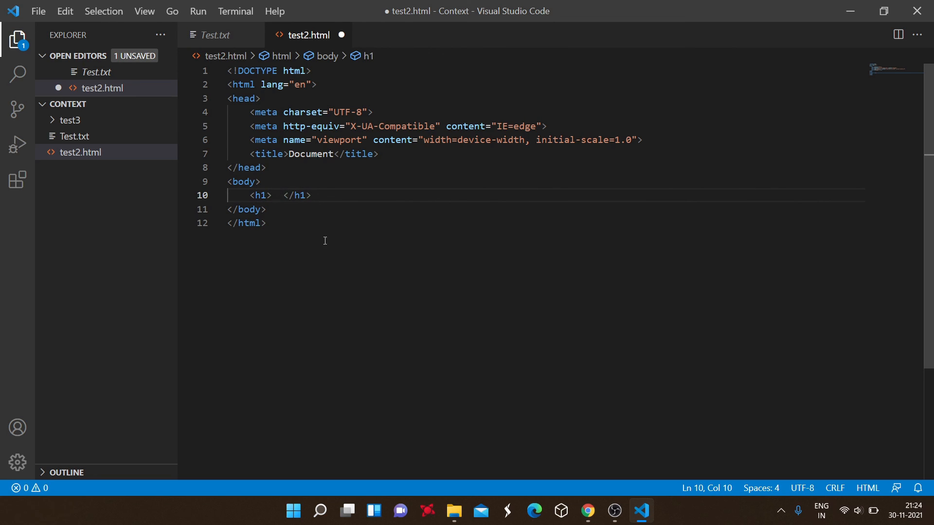
pyautogui.click(348, 197)
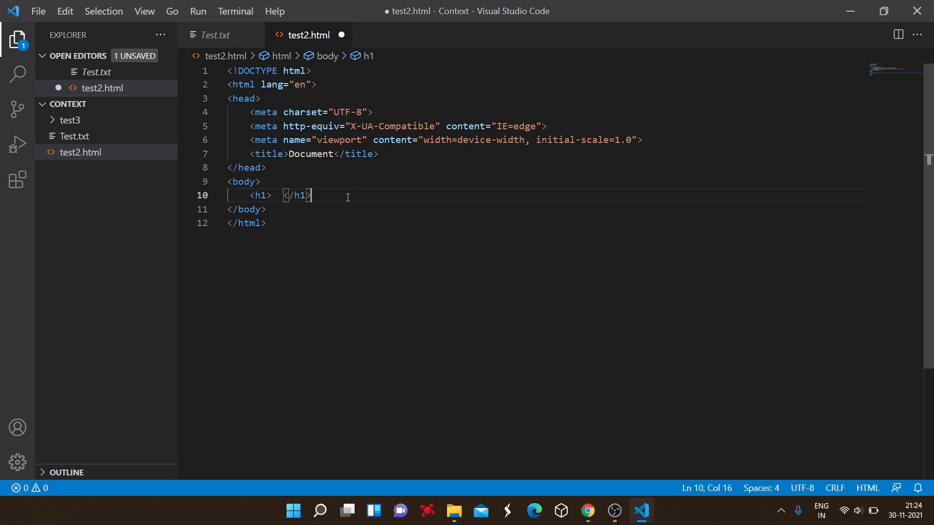